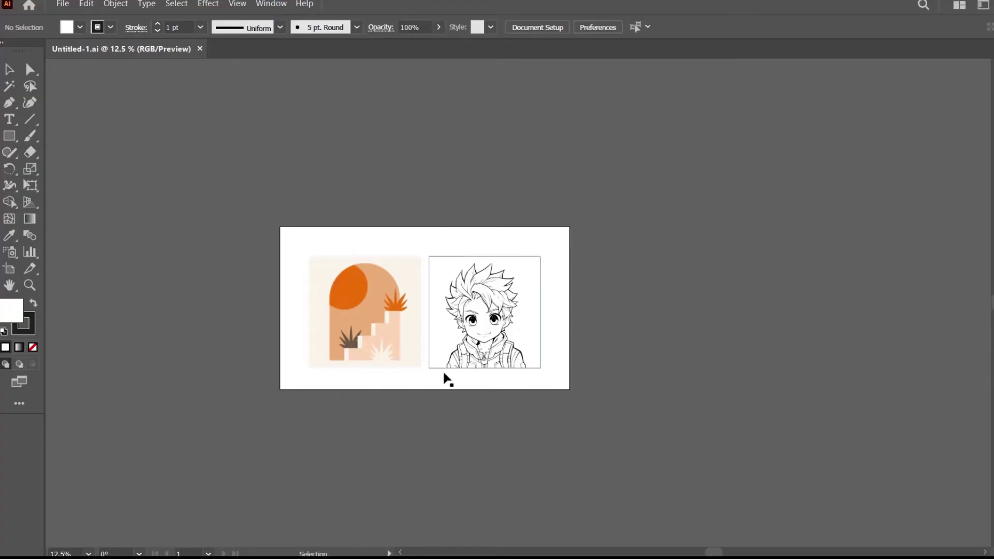
# - Select the orange landscape image and open the Image Trace panel
pyautogui.scroll(1, 444, 374)
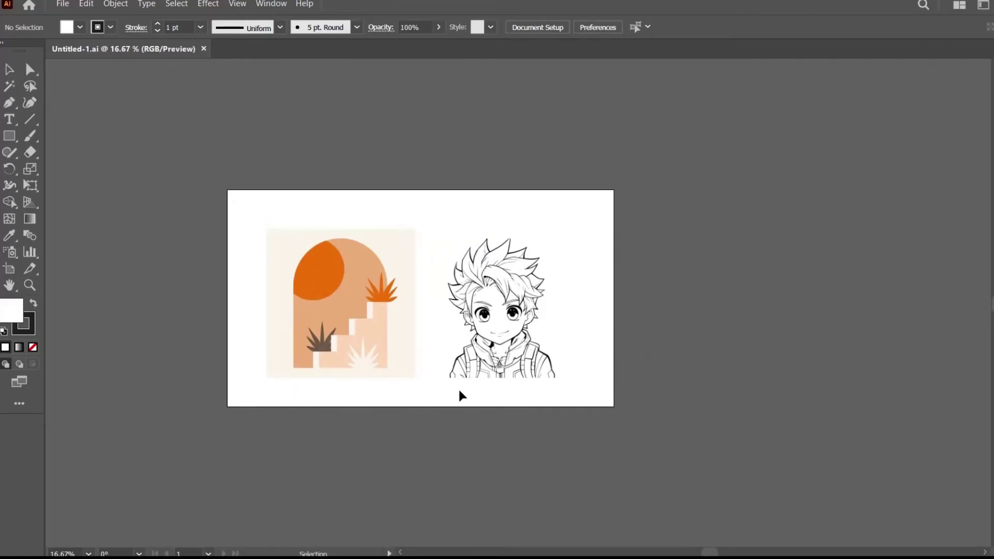
pyautogui.click(374, 322)
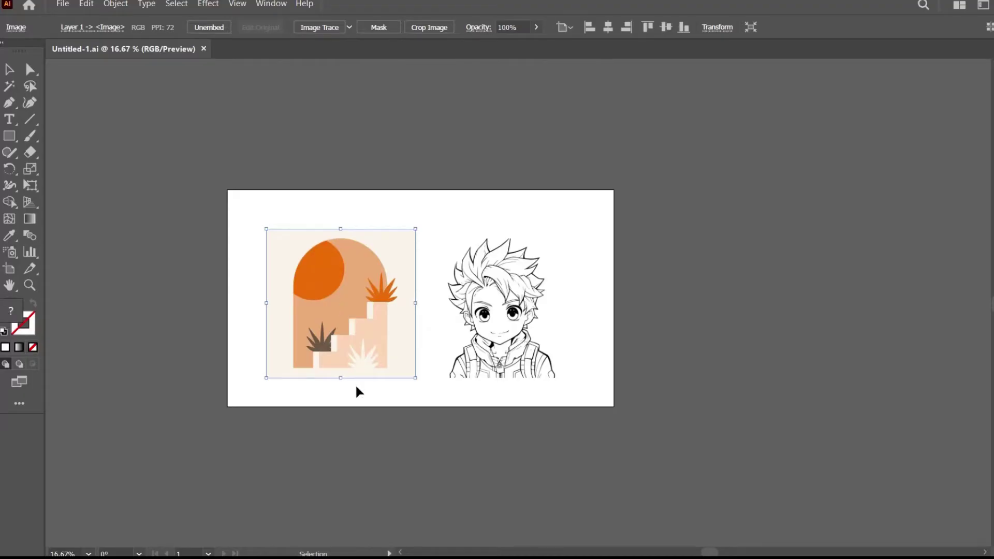
pyautogui.click(357, 421)
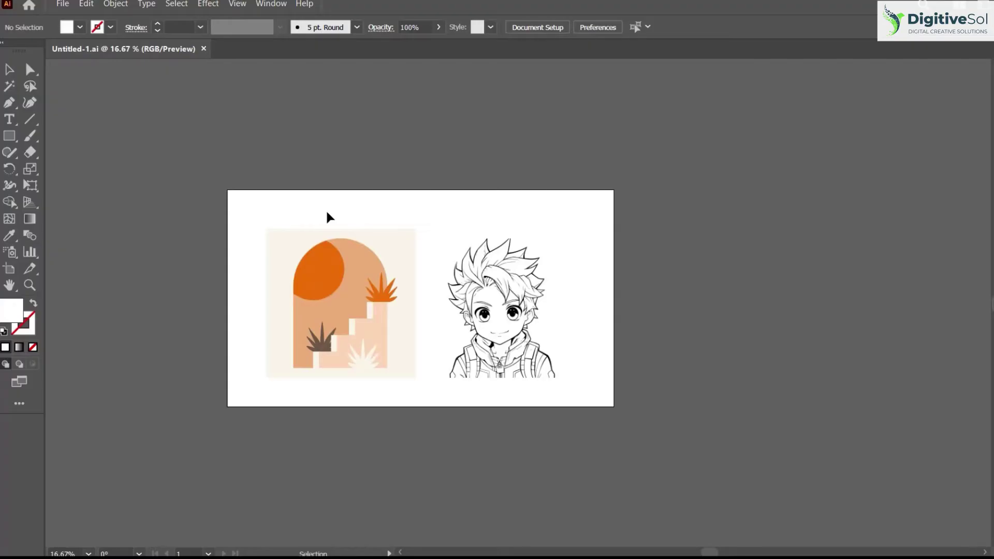
pyautogui.click(341, 265)
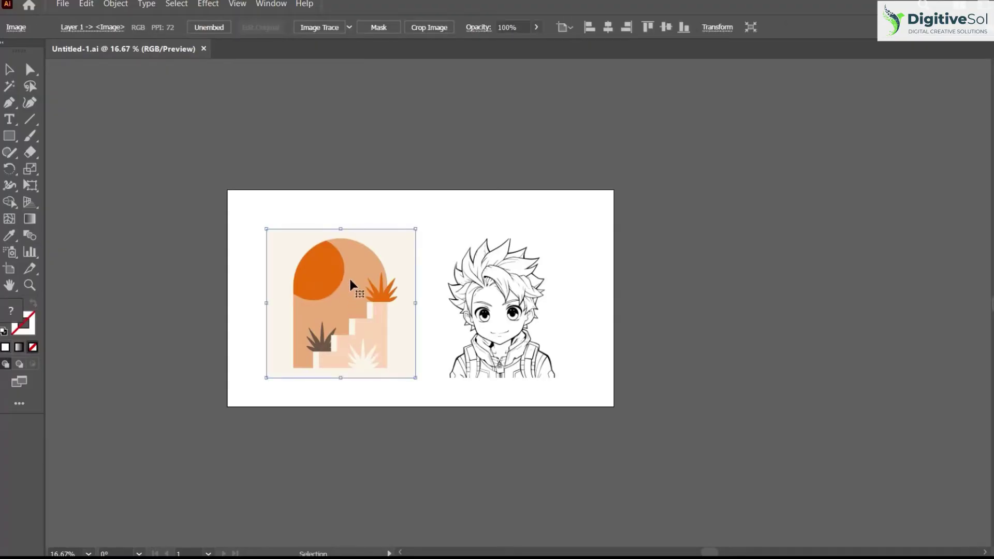
pyautogui.click(280, 4)
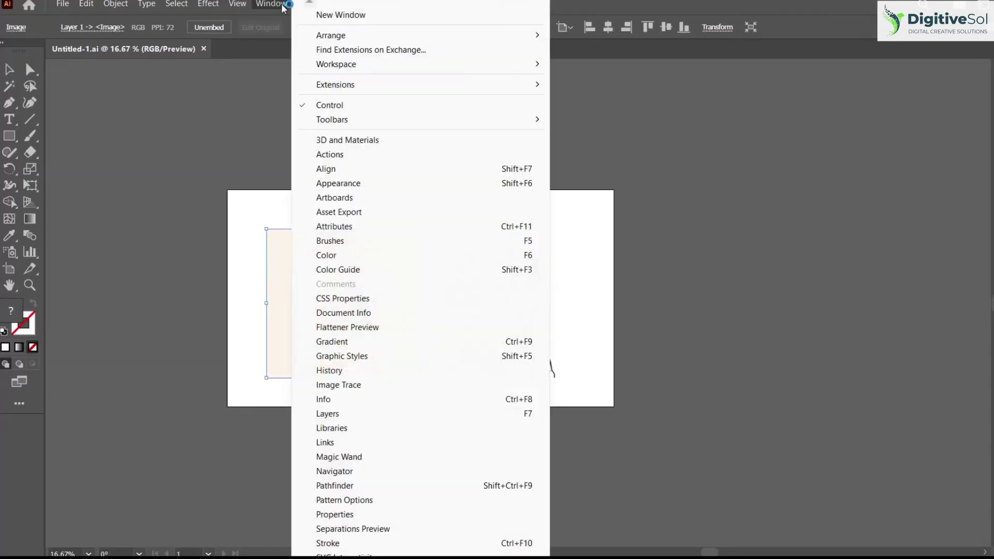
pyautogui.click(356, 386)
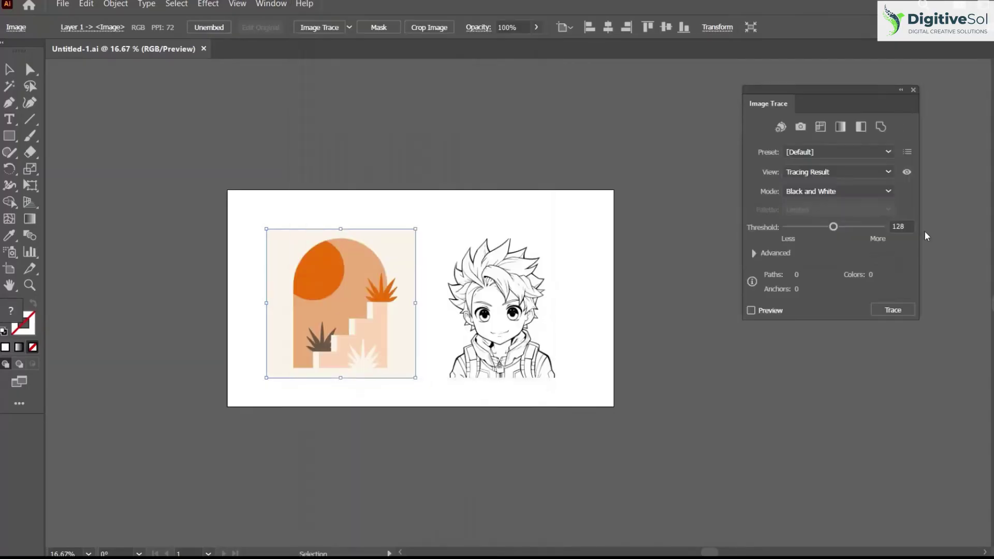
# - Set the trace to Color mode with Limited palette, corners 100%, noise 1 px and 13 colours
pyautogui.click(753, 256)
pyautogui.click(861, 192)
pyautogui.click(816, 209)
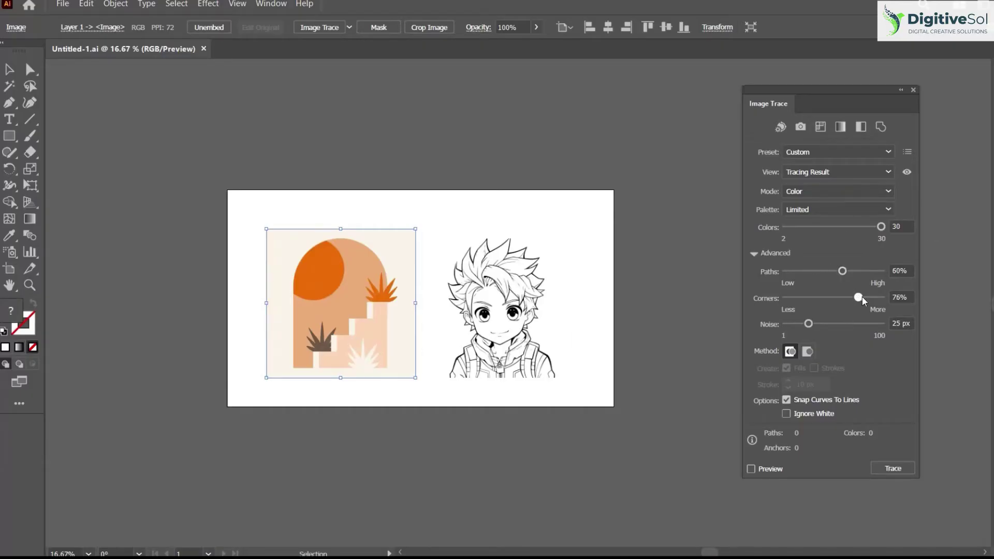
pyautogui.moveTo(857, 297); pyautogui.dragTo(881, 298)
pyautogui.moveTo(808, 324); pyautogui.dragTo(785, 325)
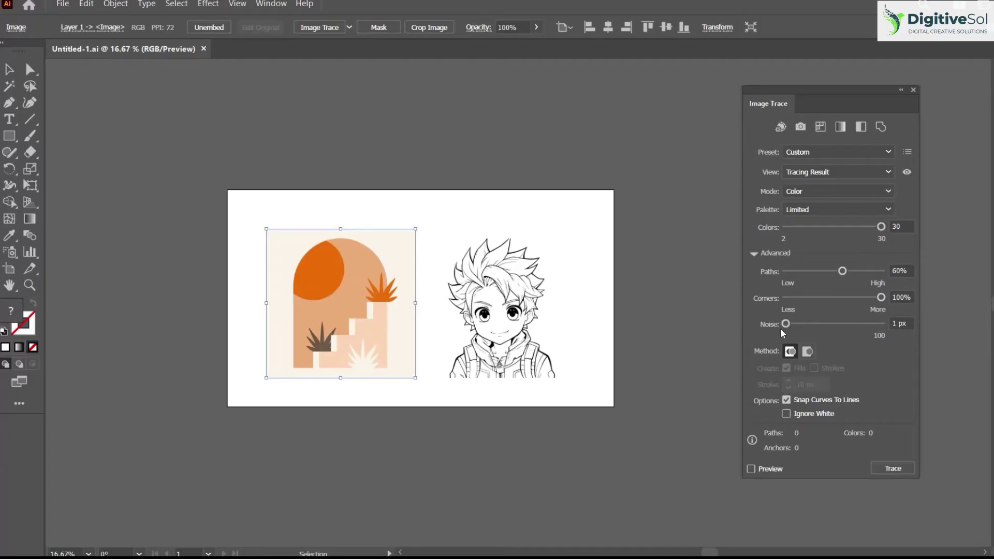
pyautogui.click(855, 213)
pyautogui.click(856, 213)
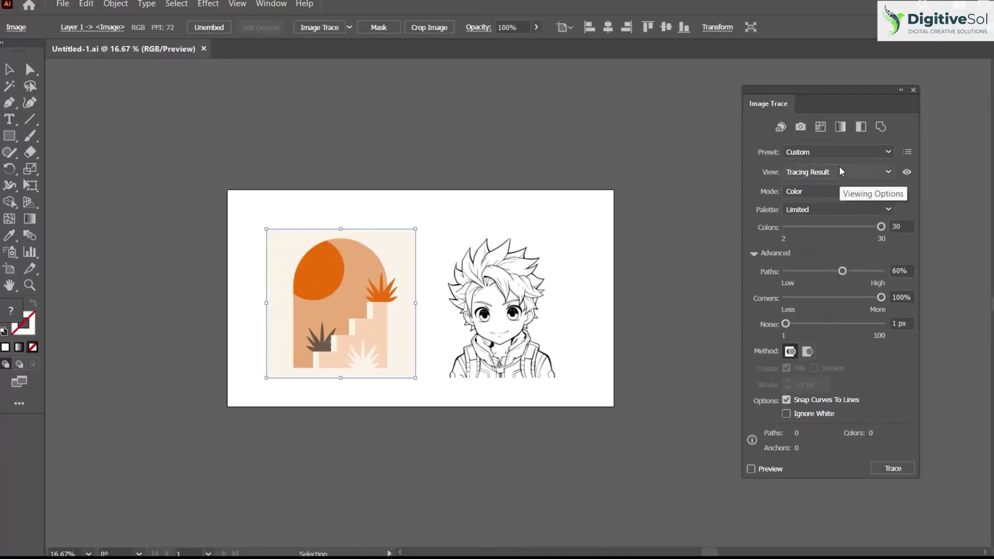
pyautogui.click(838, 195)
pyautogui.click(839, 201)
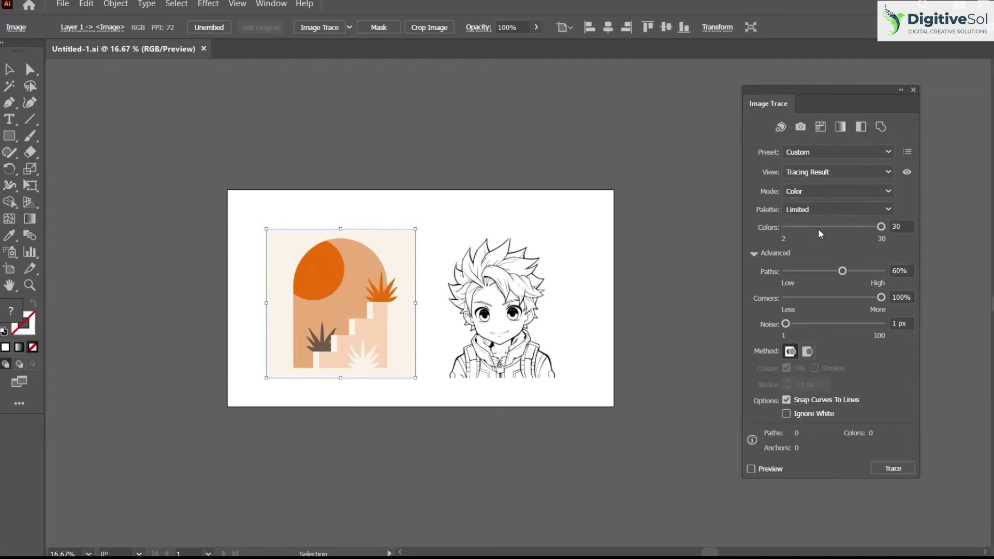
pyautogui.moveTo(862, 229)
pyautogui.mouseDown()
pyautogui.moveTo(805, 233)
pyautogui.moveTo(825, 237)
pyautogui.mouseUp()
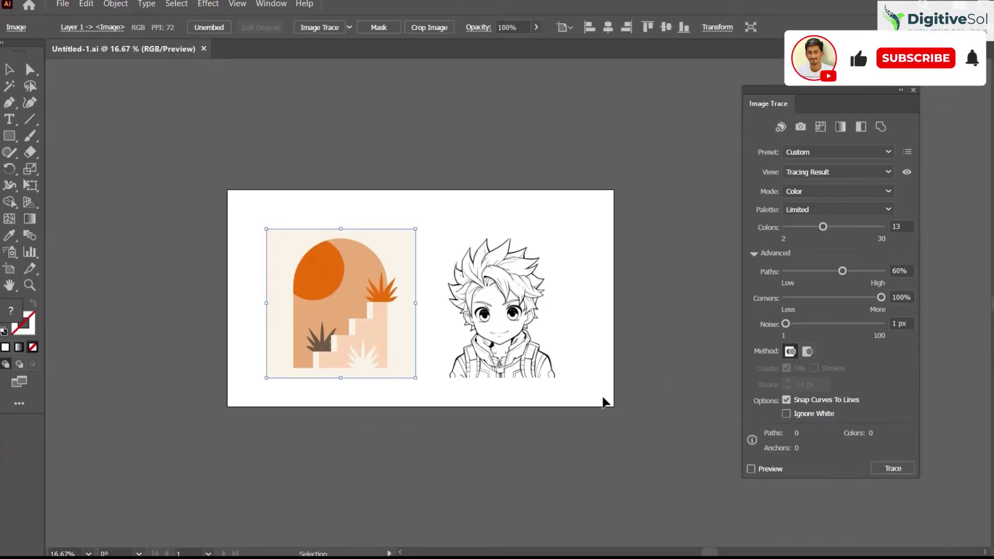
# - Run the colour trace, then set its colour count to 2 and step it up to 5
pyautogui.click(882, 469)
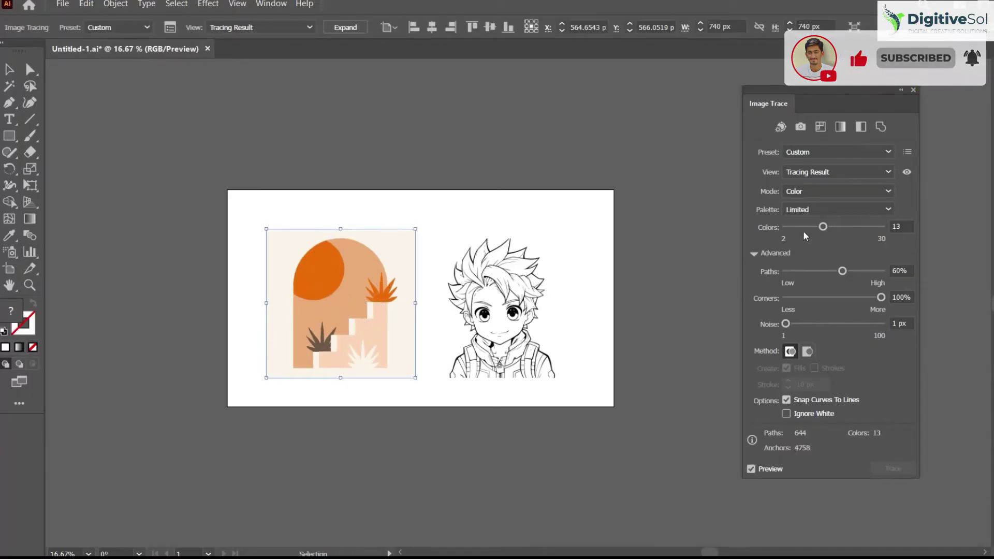
pyautogui.click(896, 226)
pyautogui.write('2')
pyautogui.press('Return')
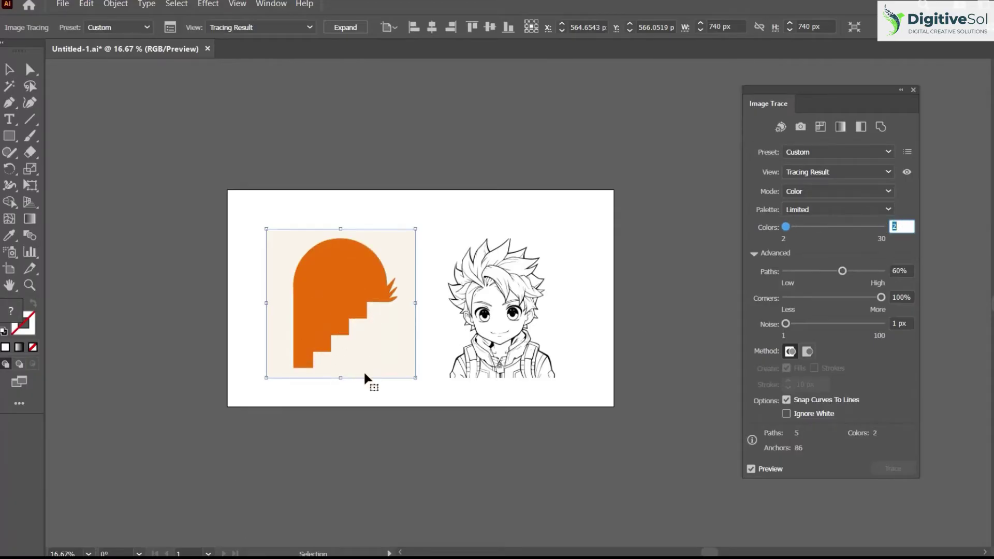
pyautogui.press('Up')
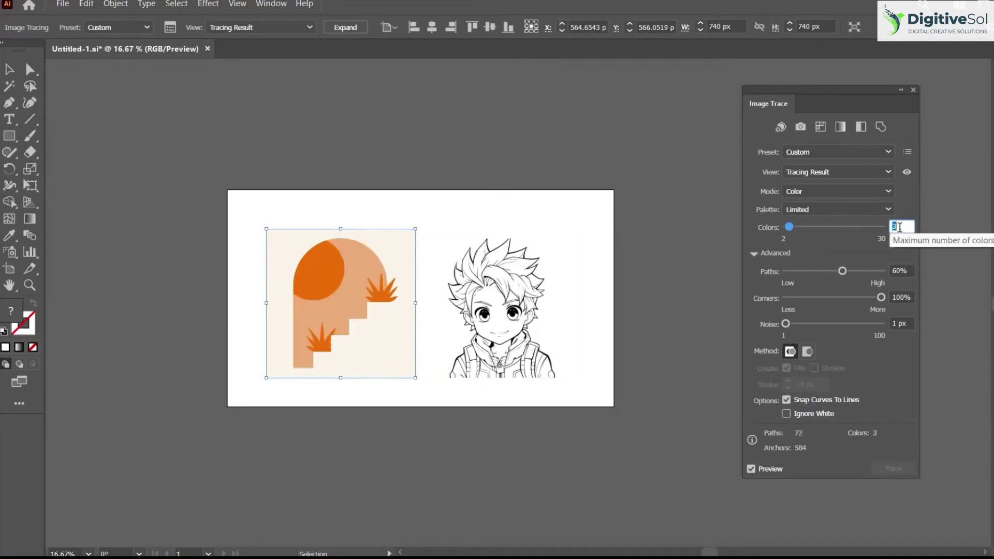
pyautogui.press('Up')
pyautogui.press('Up')
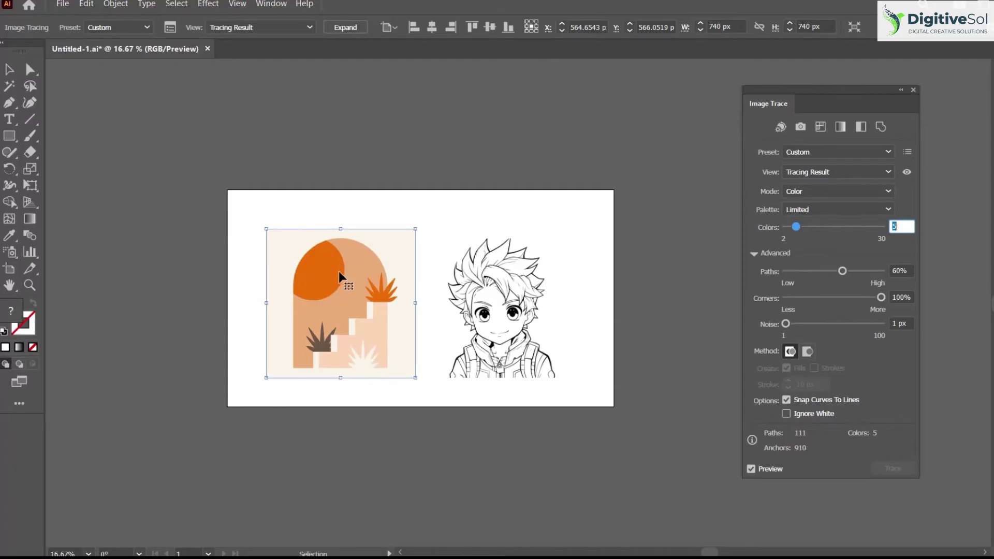
# - Expand the traced landscape into editable paths and ungroup its shapes
pyautogui.click(352, 29)
pyautogui.click(370, 195)
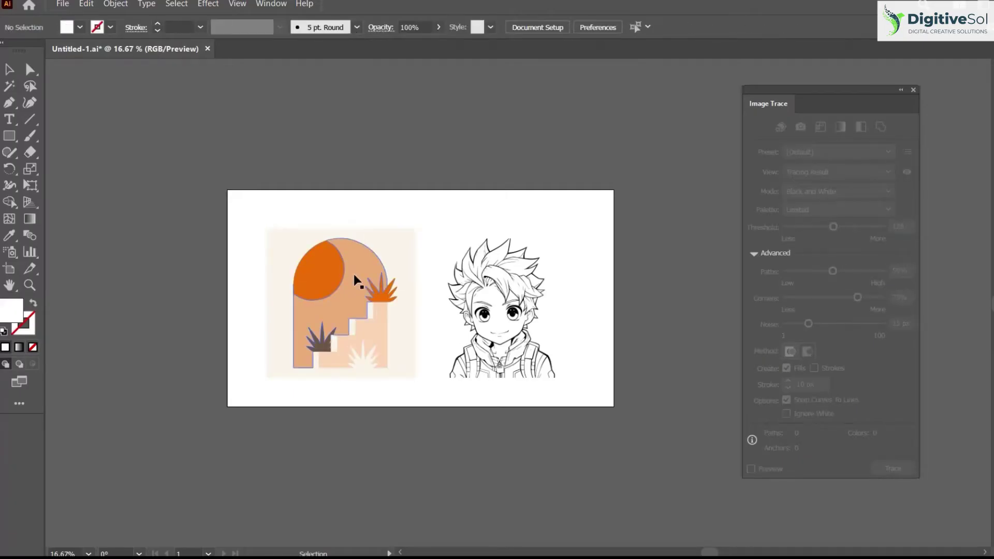
pyautogui.click(350, 298)
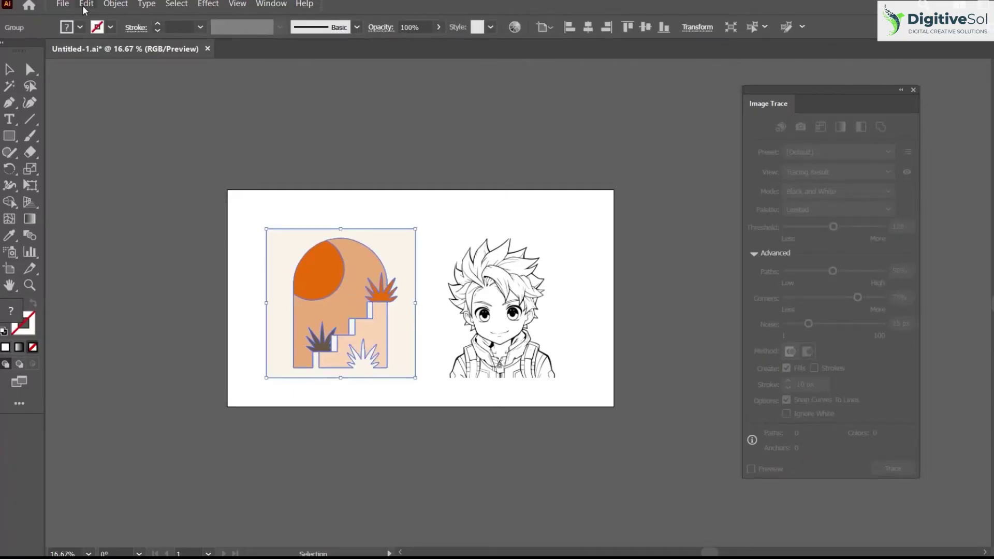
pyautogui.click(115, 4)
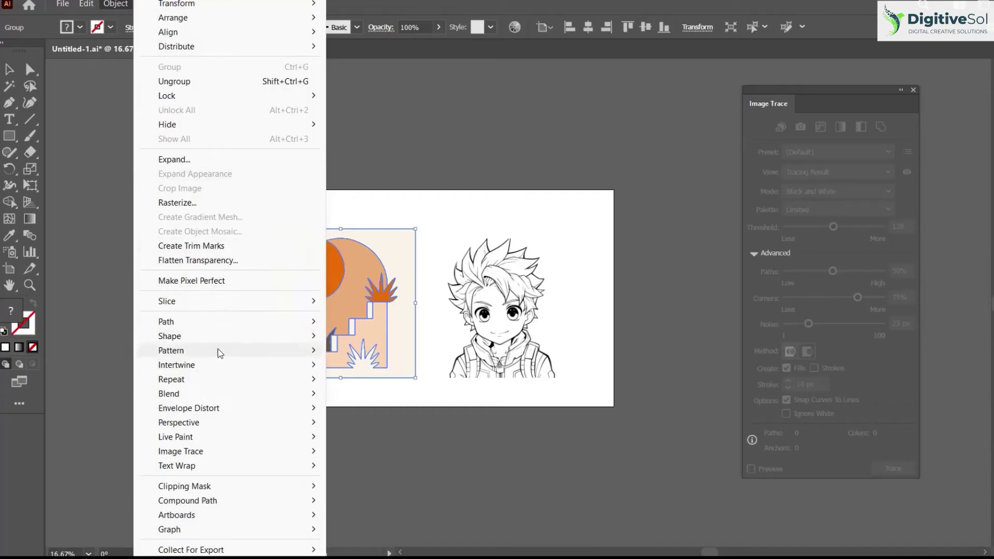
pyautogui.click(218, 82)
pyautogui.click(374, 156)
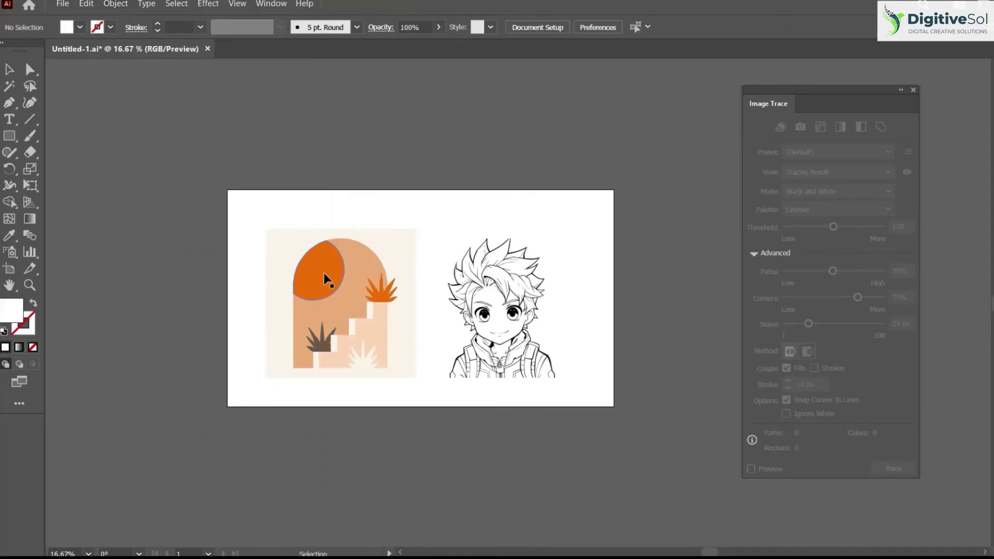
# - Select the circle, arch, plant, stairs and background shapes in turn, undoing a trial enlargement
pyautogui.click(324, 272)
pyautogui.hotkey('ctrl', '=')
pyautogui.click(367, 124)
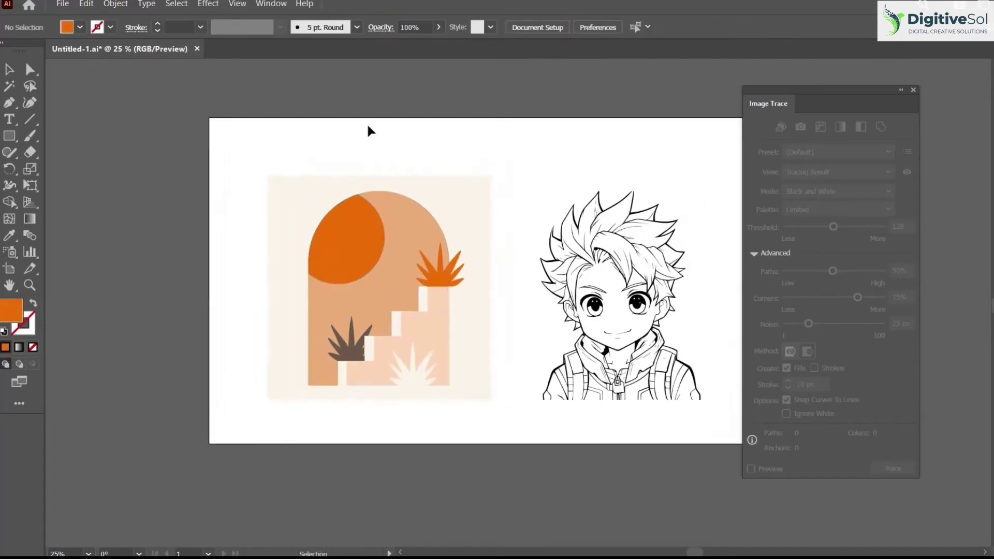
pyautogui.click(359, 245)
pyautogui.click(408, 232)
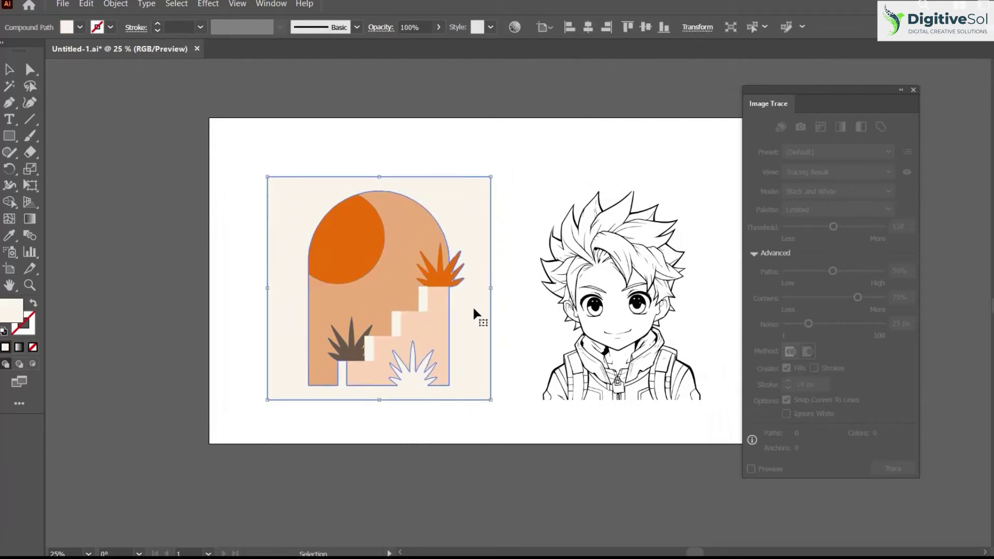
pyautogui.click(439, 279)
pyautogui.click(410, 340)
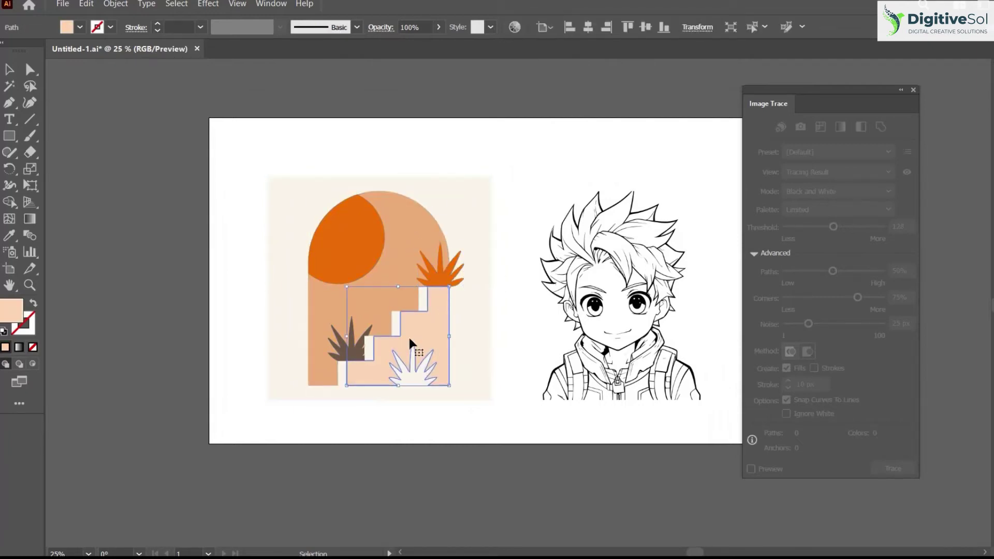
pyautogui.click(342, 378)
pyautogui.click(305, 454)
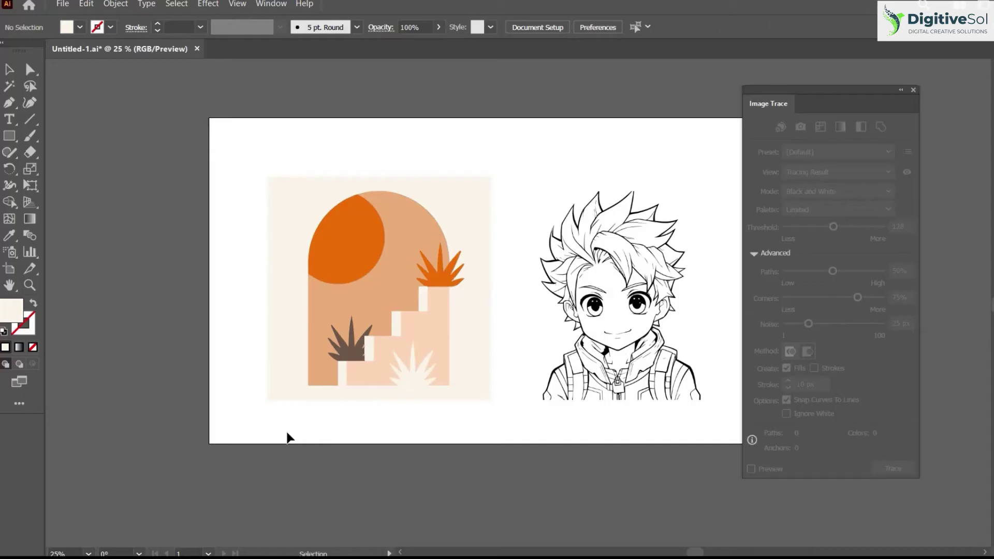
pyautogui.moveTo(285, 440); pyautogui.dragTo(471, 254)
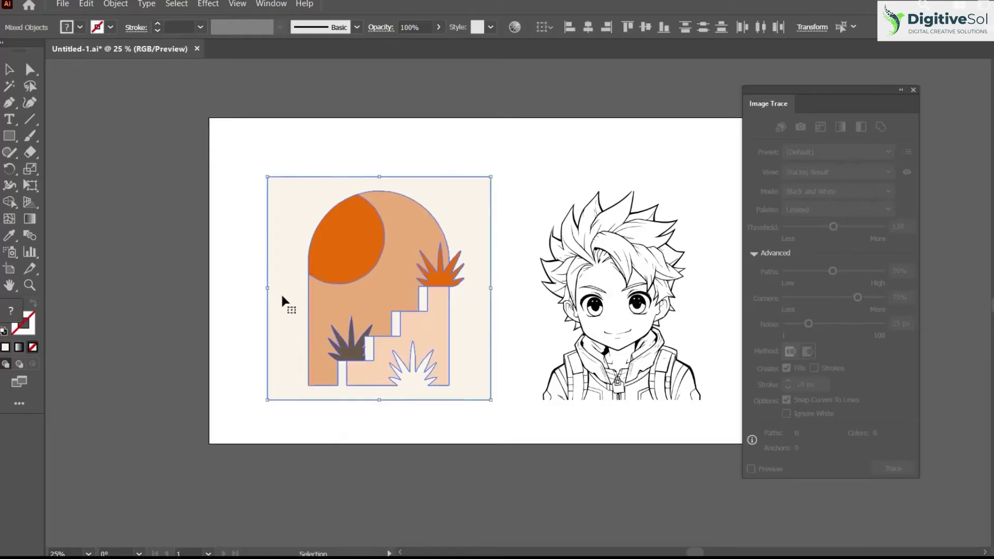
pyautogui.moveTo(268, 288); pyautogui.dragTo(177, 290)
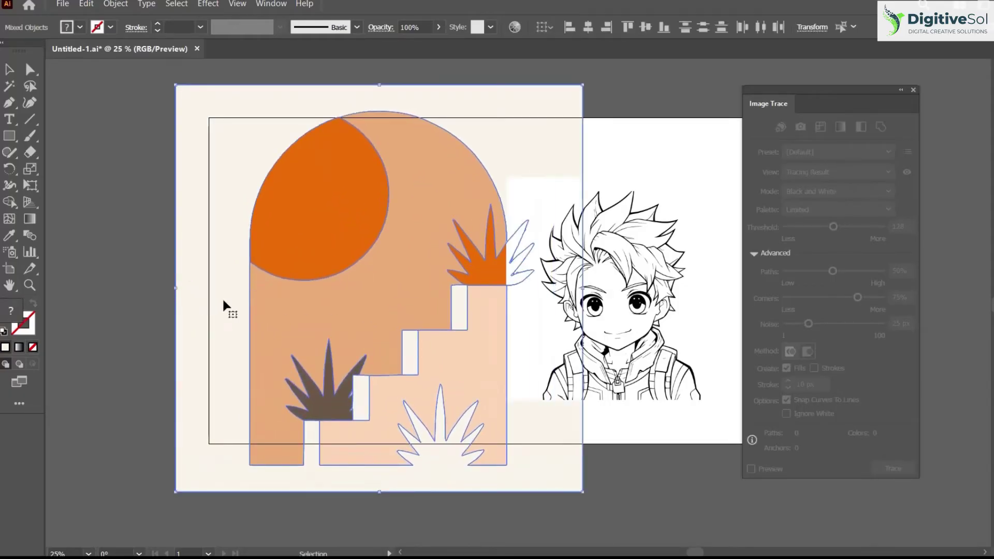
pyautogui.hotkey('ctrl', 'z')
pyautogui.click(334, 136)
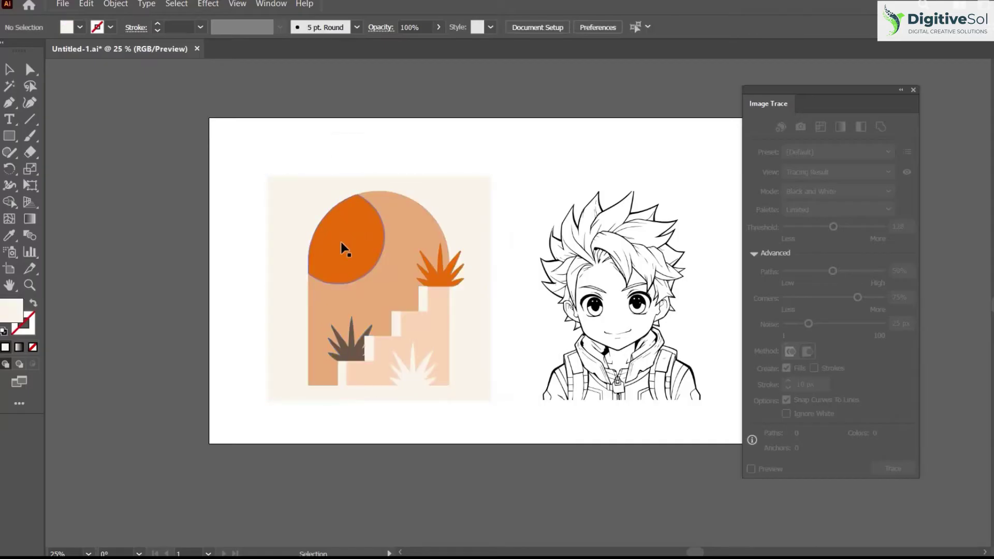
# - Fill the orange circle with blue
pyautogui.click(342, 242)
pyautogui.click(79, 26)
pyautogui.click(100, 61)
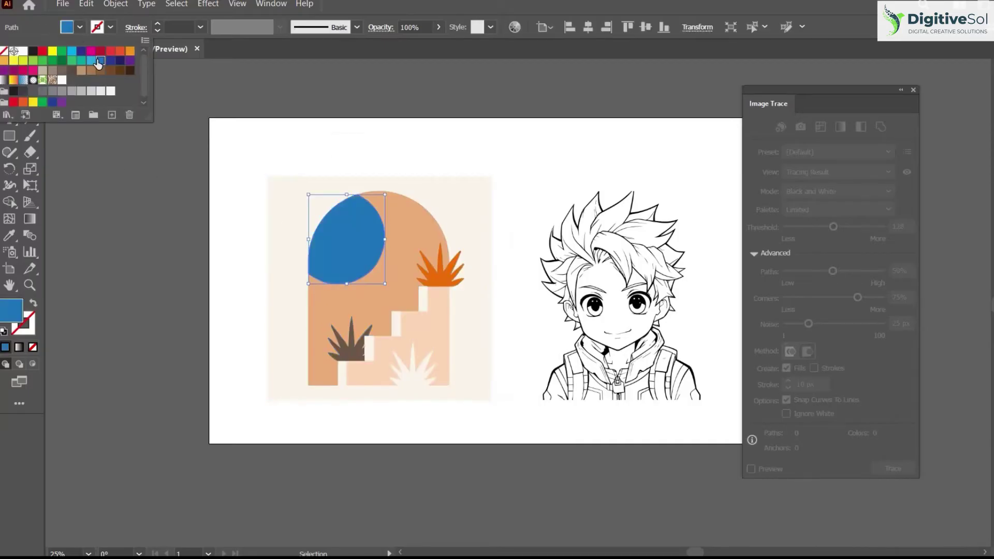
pyautogui.click(278, 167)
# - Delete the entire landscape illustration from the artboard
pyautogui.click(282, 143)
pyautogui.click(491, 449)
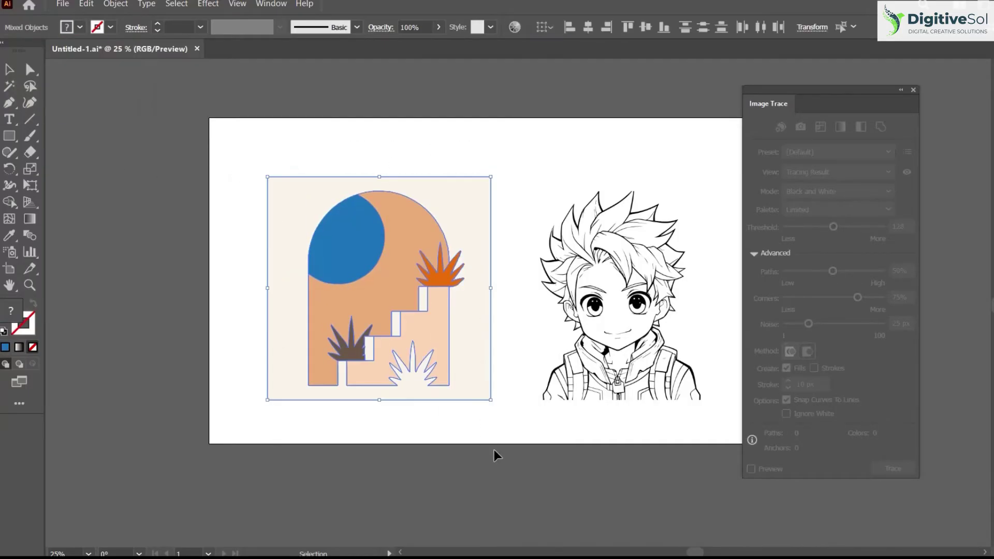
pyautogui.press('Delete')
pyautogui.moveTo(495, 452); pyautogui.dragTo(464, 412)
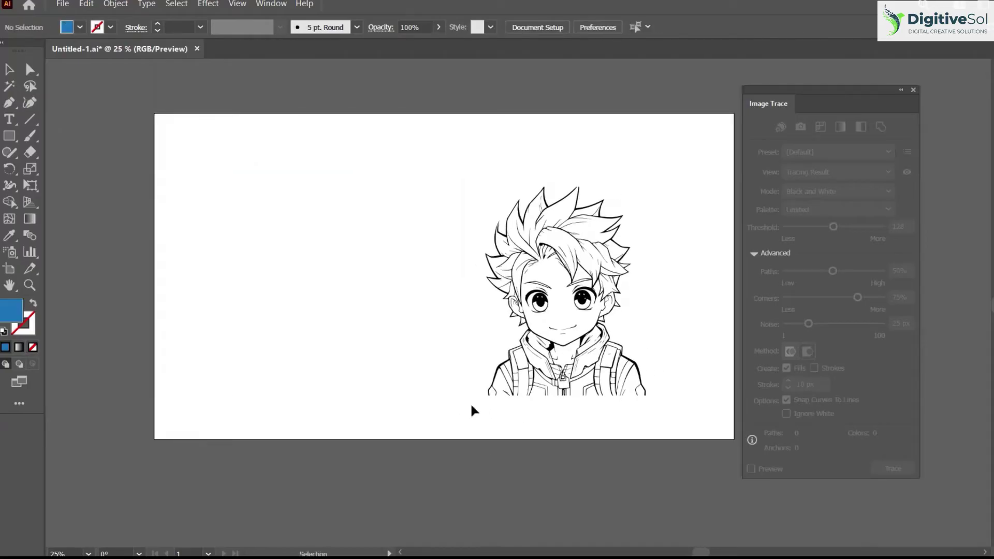
# - Drag the anime boy sketch left to the centre of the artboard
pyautogui.click(573, 311)
pyautogui.moveTo(573, 311)
pyautogui.mouseDown()
pyautogui.moveTo(440, 321)
pyautogui.moveTo(475, 328)
pyautogui.mouseUp()
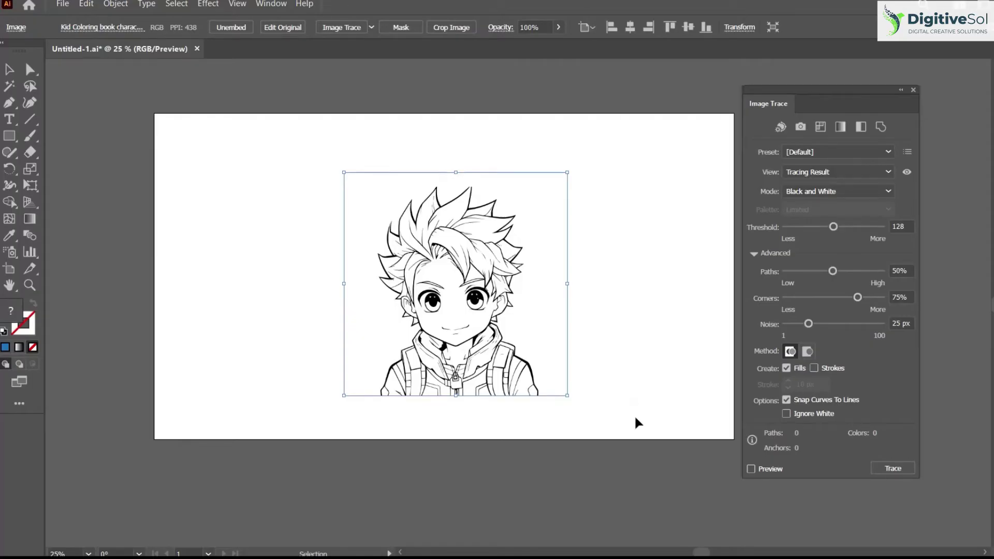
pyautogui.click(436, 145)
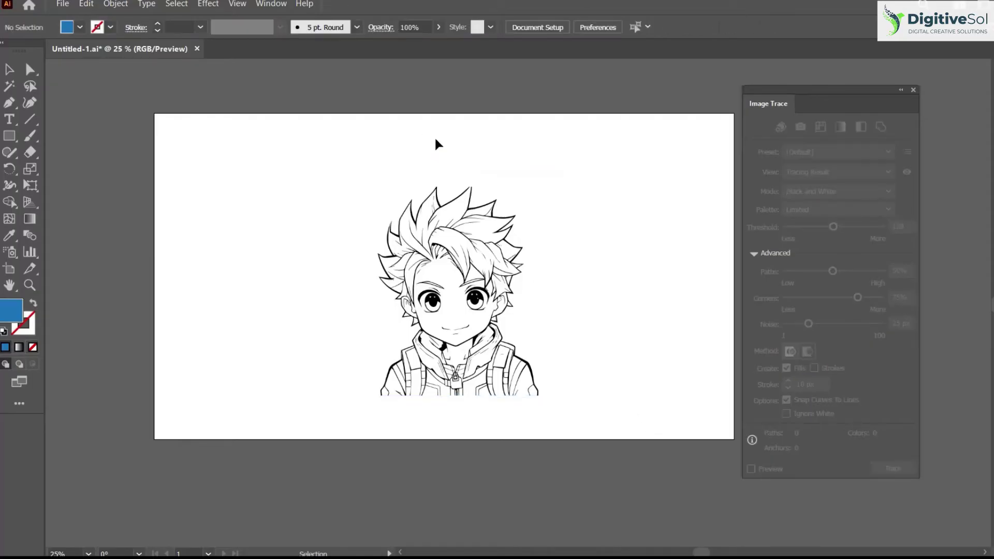
# - Trace the character image in Black and White mode, accepting the large-image warning
pyautogui.click(478, 249)
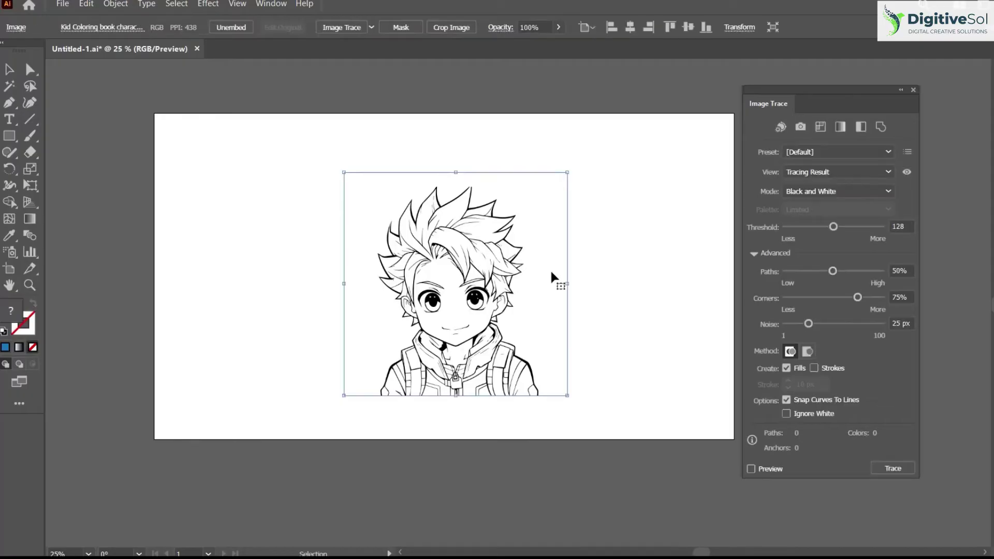
pyautogui.click(862, 198)
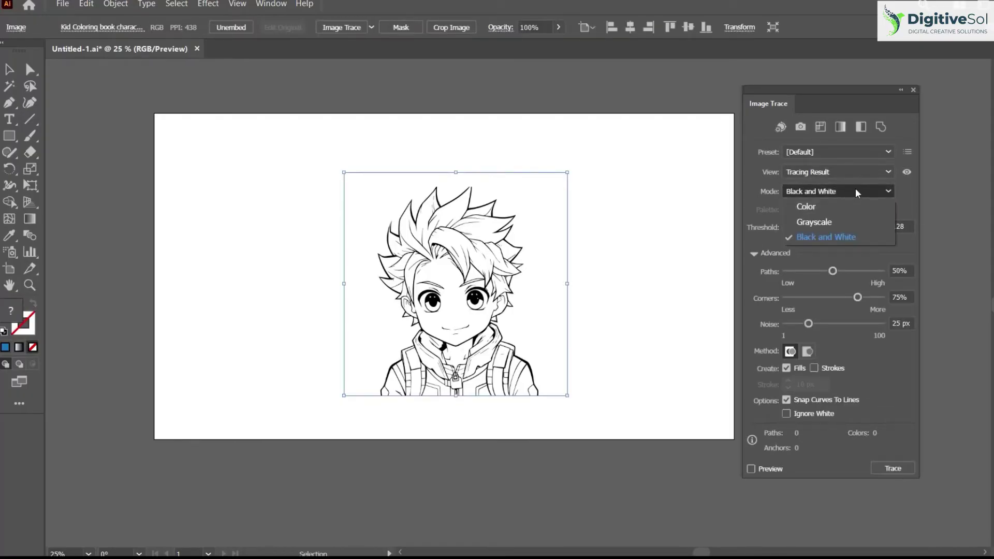
pyautogui.click(855, 192)
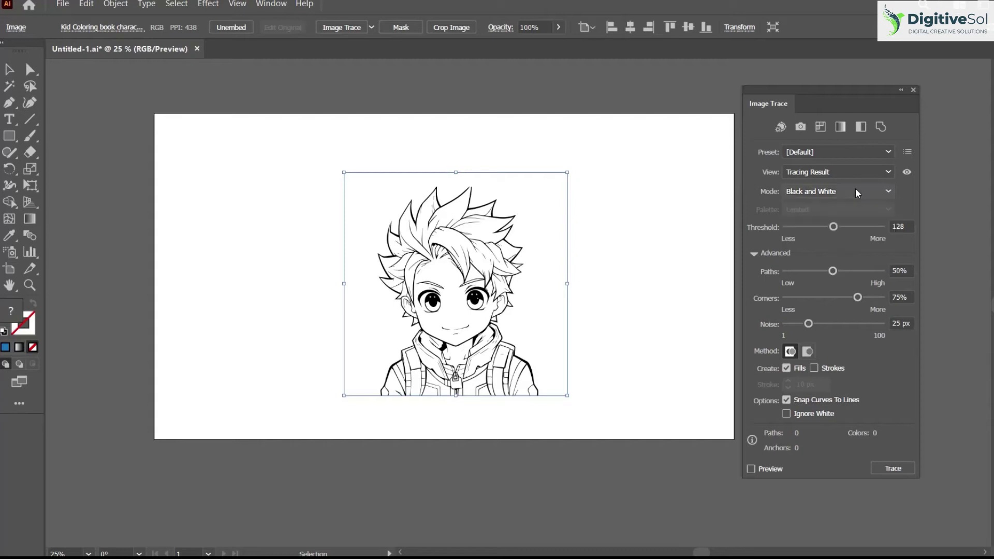
pyautogui.click(886, 468)
pyautogui.click(591, 300)
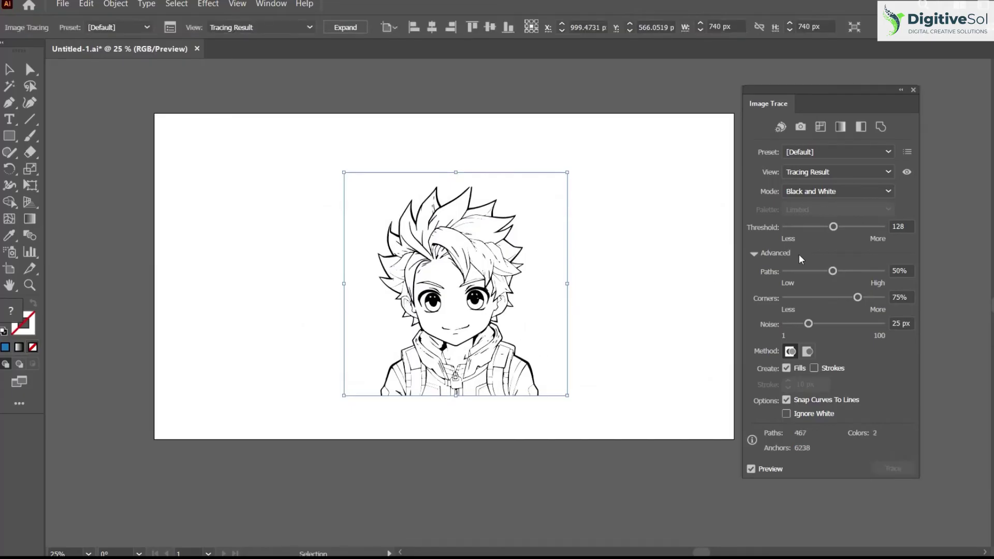
pyautogui.click(833, 227)
# - Try several thresholds, settling near 188, and raise corners to 86%
pyautogui.moveTo(831, 227); pyautogui.dragTo(811, 228)
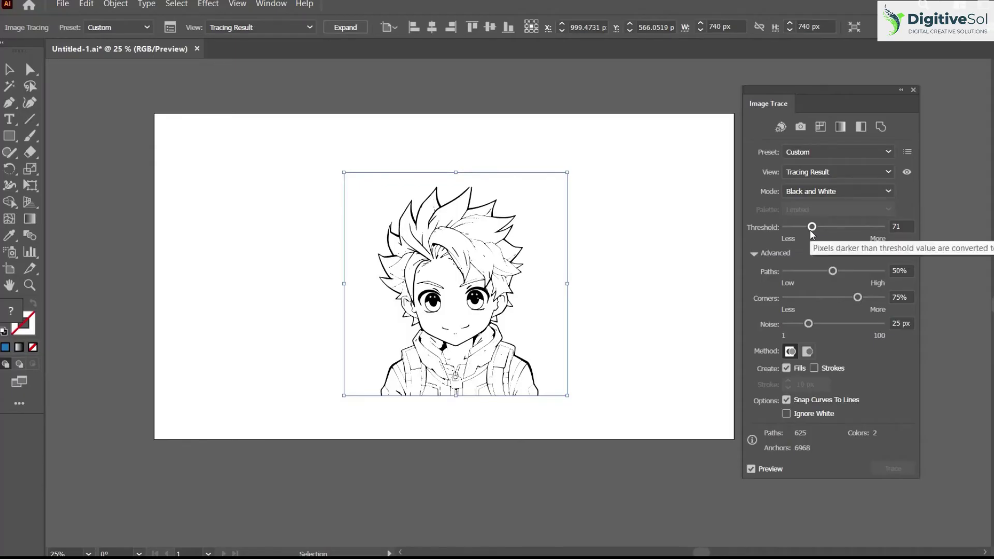
pyautogui.moveTo(811, 229); pyautogui.dragTo(797, 231)
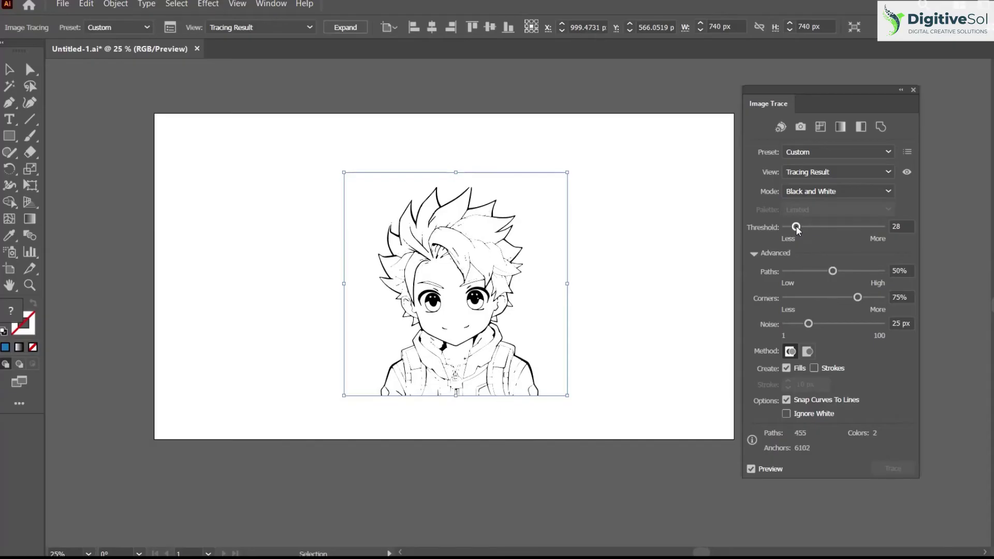
pyautogui.moveTo(797, 231); pyautogui.dragTo(868, 231)
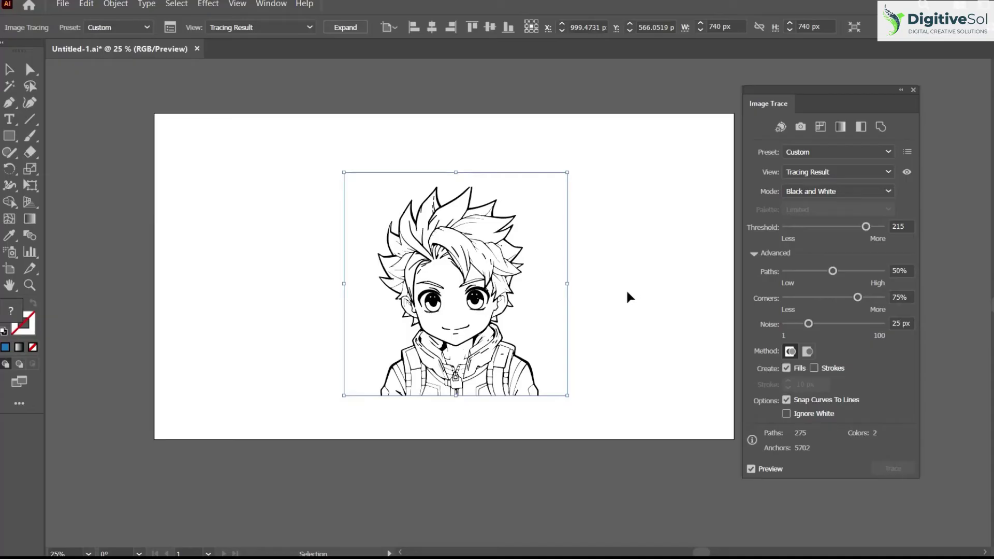
pyautogui.moveTo(866, 227); pyautogui.dragTo(859, 229)
pyautogui.moveTo(860, 298); pyautogui.dragTo(839, 270)
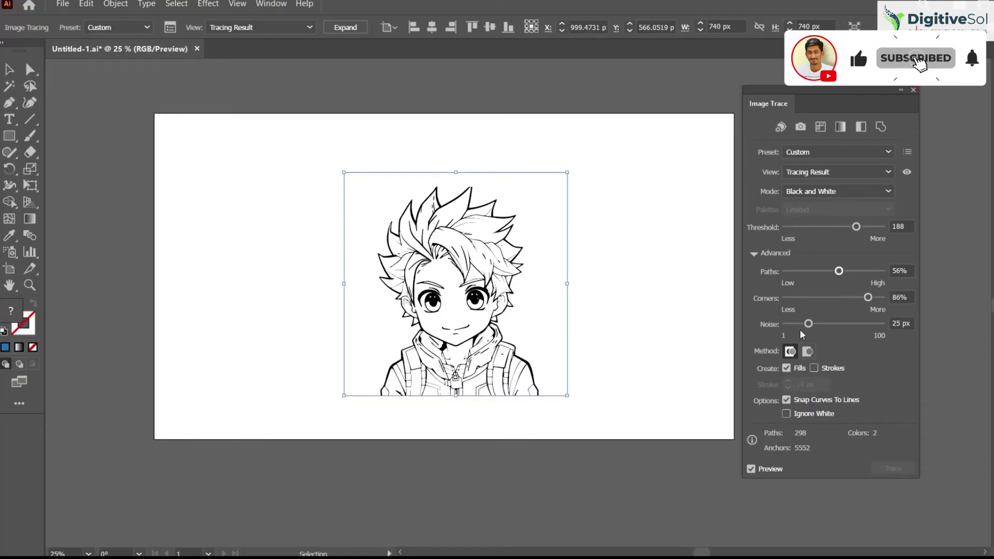
# - Expand the character trace and check its anchor points with Direct Selection (A)
pyautogui.click(341, 27)
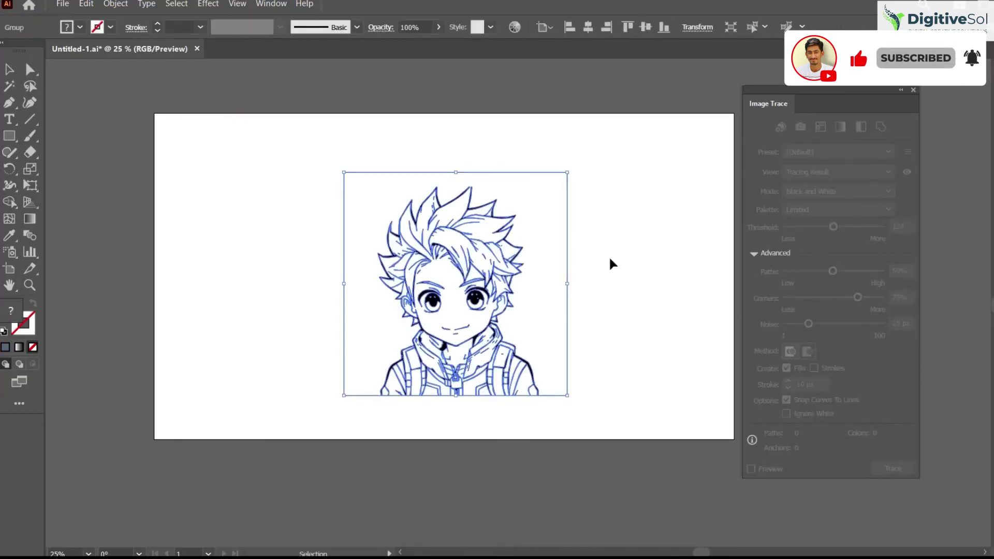
pyautogui.press('a')
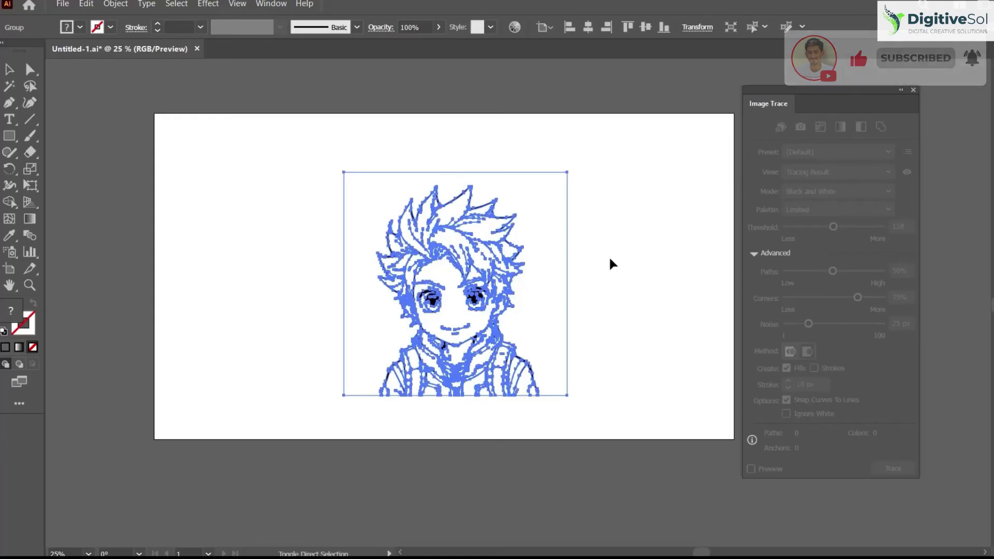
pyautogui.press('v')
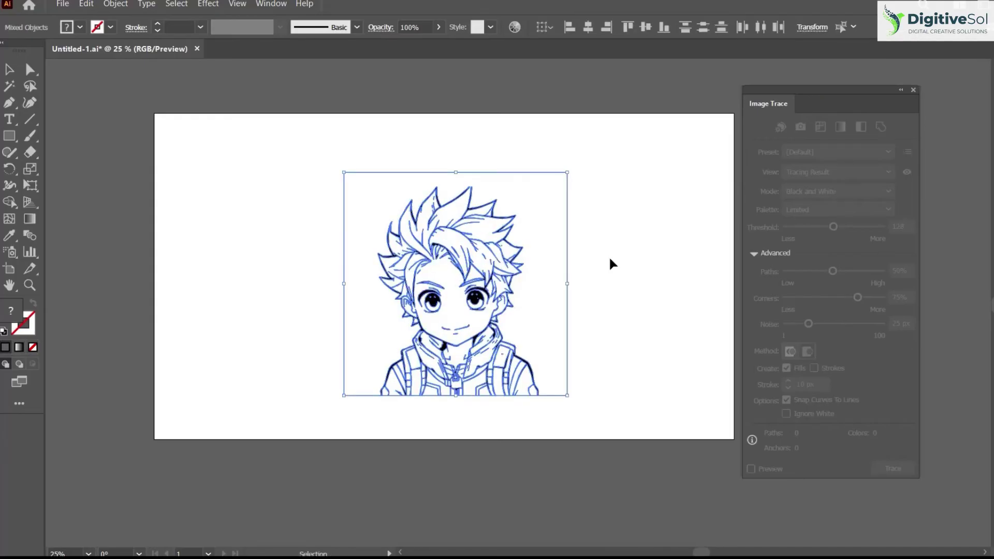
pyautogui.moveTo(610, 259)
pyautogui.mouseDown()
pyautogui.moveTo(537, 191)
pyautogui.moveTo(542, 199)
pyautogui.mouseUp()
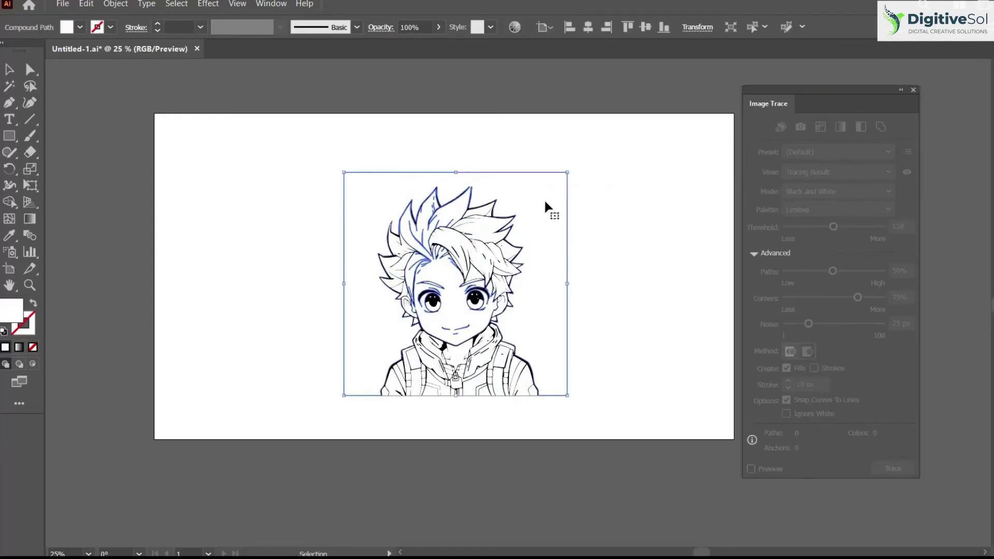
pyautogui.click(705, 376)
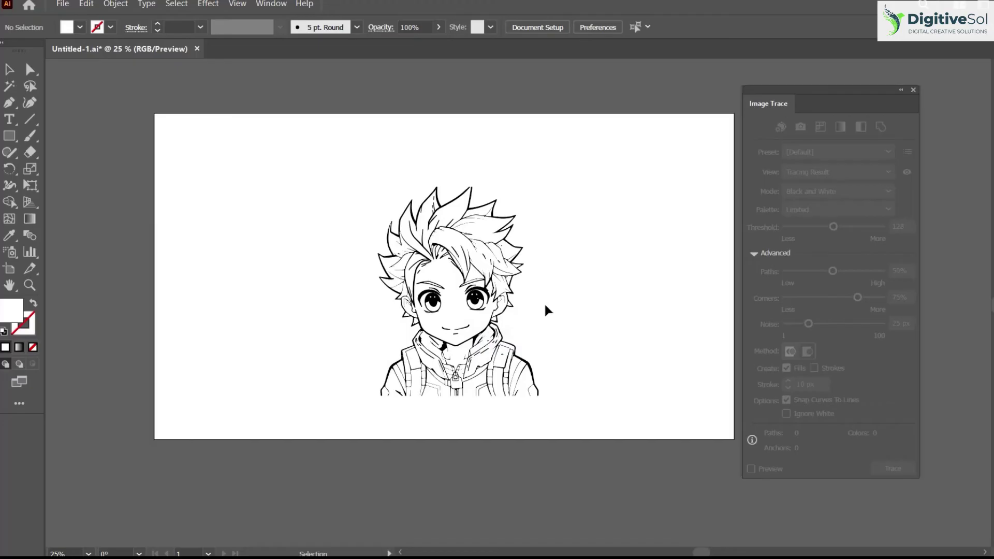
pyautogui.click(474, 342)
# - Fill the jacket collar with teal
pyautogui.click(469, 336)
pyautogui.click(479, 344)
pyautogui.click(463, 354)
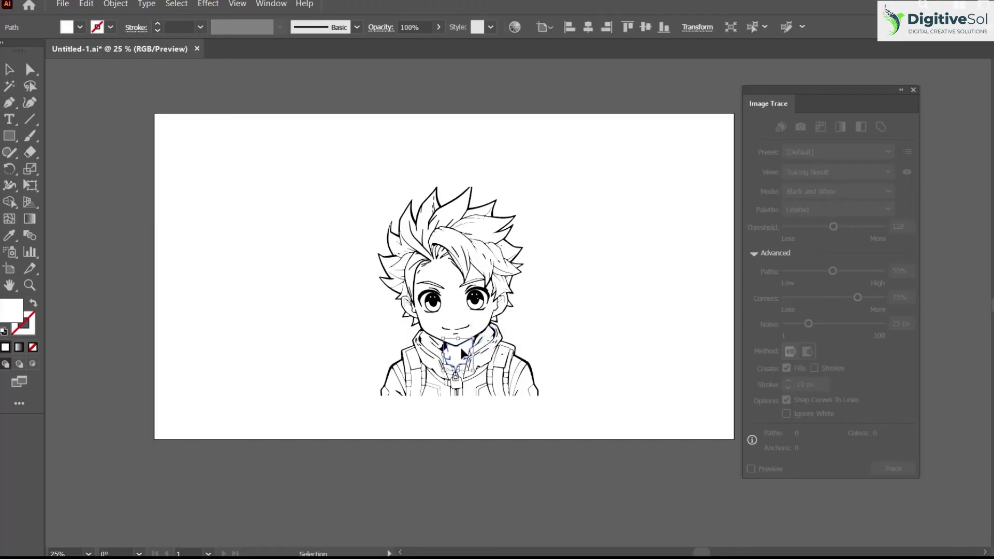
pyautogui.click(82, 27)
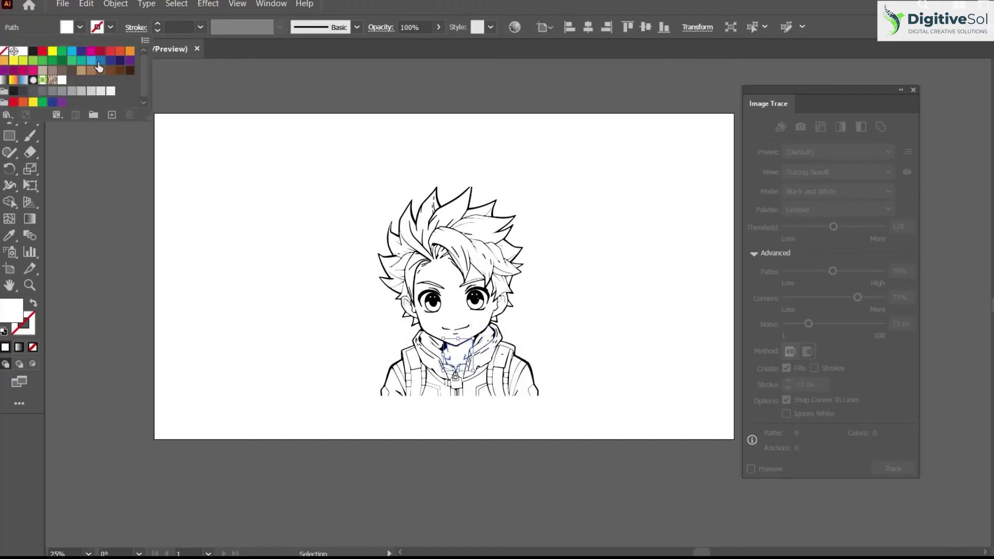
pyautogui.click(82, 61)
pyautogui.click(243, 293)
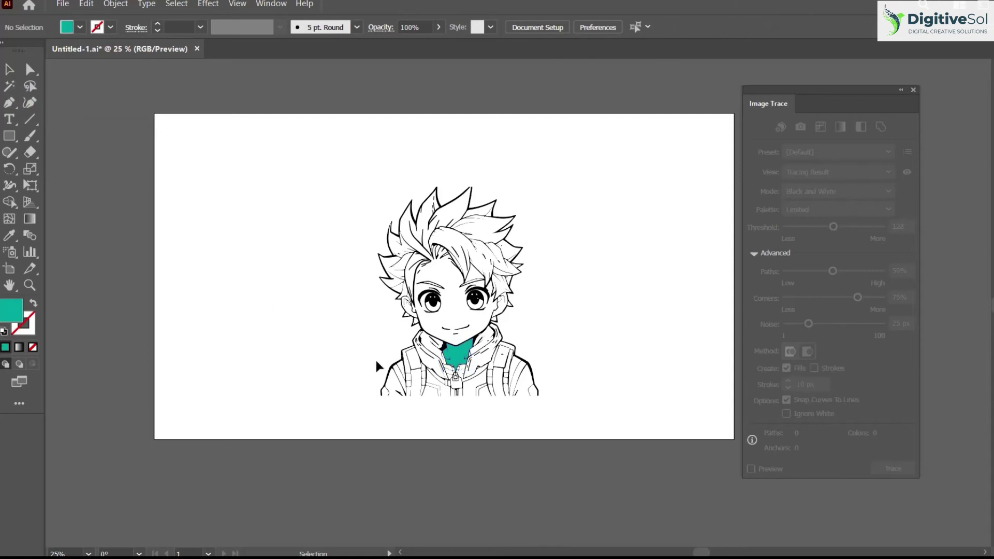
# - Fill the small shoulder patch with red
pyautogui.click(416, 370)
pyautogui.click(81, 27)
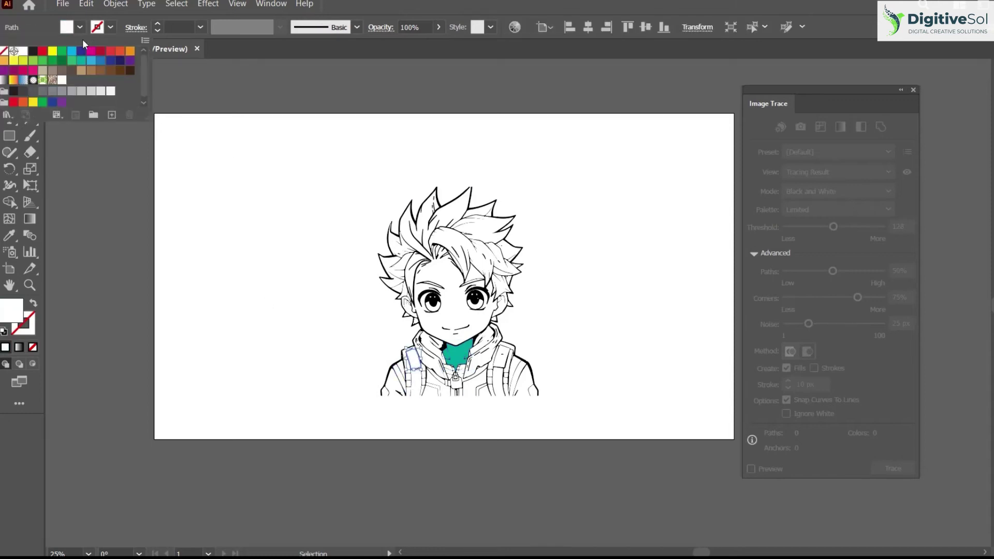
pyautogui.click(119, 56)
pyautogui.click(613, 420)
# - Select the whole character drawing and scale it up slightly
pyautogui.click(613, 420)
pyautogui.moveTo(611, 420); pyautogui.dragTo(342, 120)
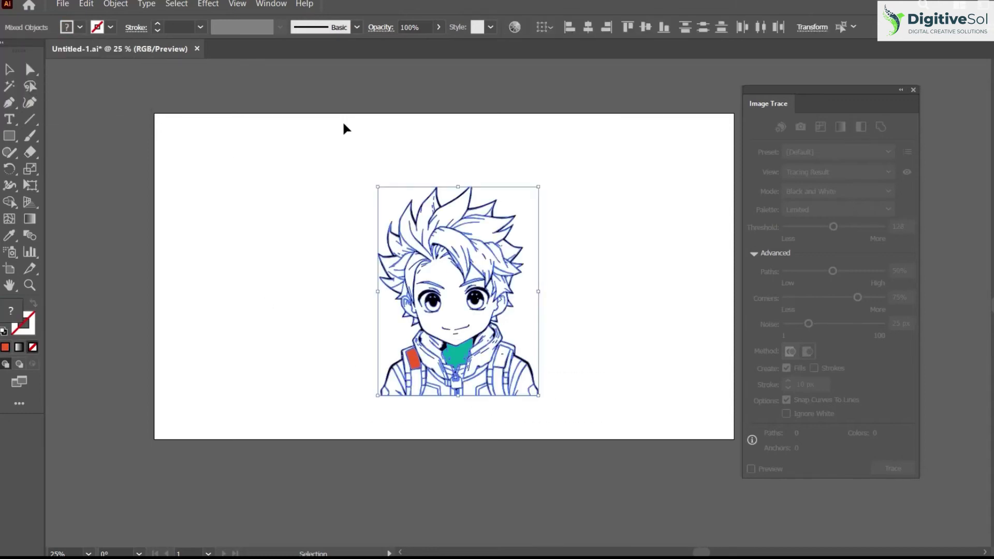
pyautogui.moveTo(537, 290)
pyautogui.mouseDown()
pyautogui.moveTo(723, 346)
pyautogui.moveTo(529, 317)
pyautogui.moveTo(553, 321)
pyautogui.mouseUp()
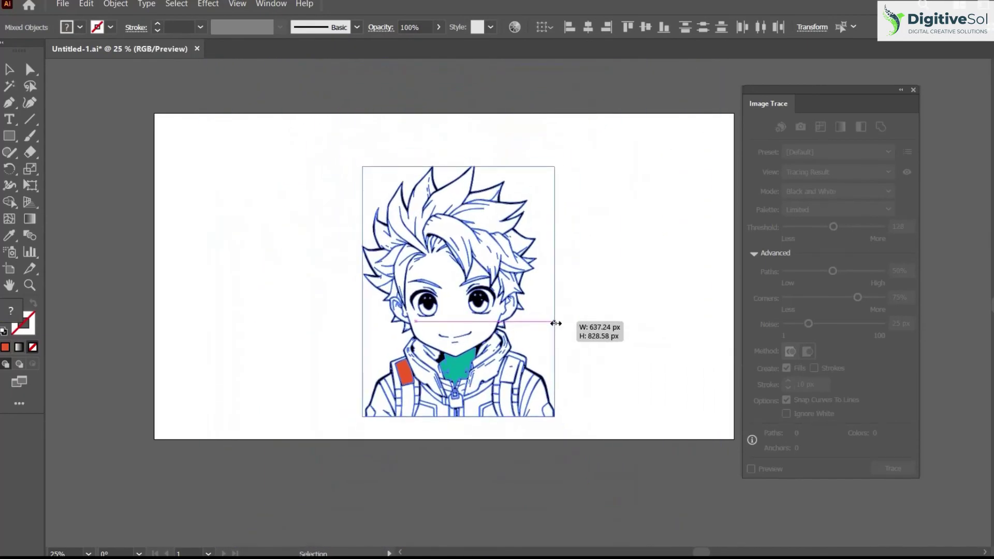
pyautogui.click(655, 369)
# - Draw a large orange rectangle, send it to back, and move it to the lower left
pyautogui.click(10, 136)
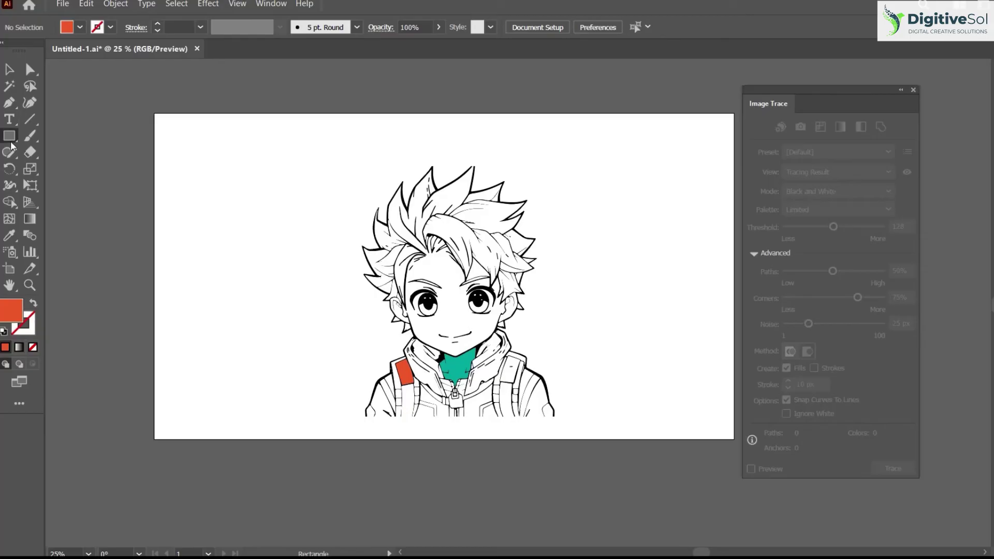
pyautogui.moveTo(305, 113)
pyautogui.mouseDown()
pyautogui.moveTo(599, 455)
pyautogui.moveTo(607, 435)
pyautogui.mouseUp()
pyautogui.hotkey('ctrl', 'shift', '[')
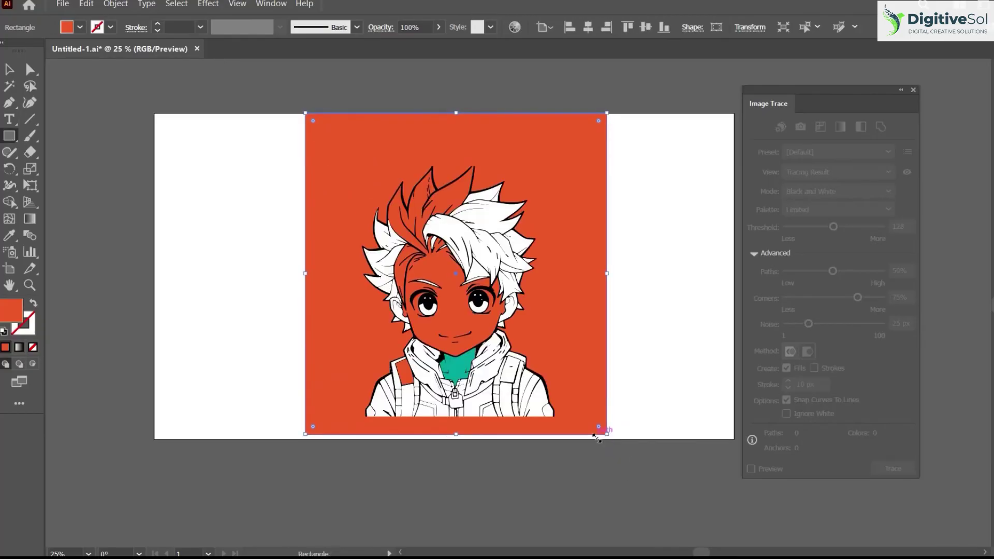
pyautogui.press('v')
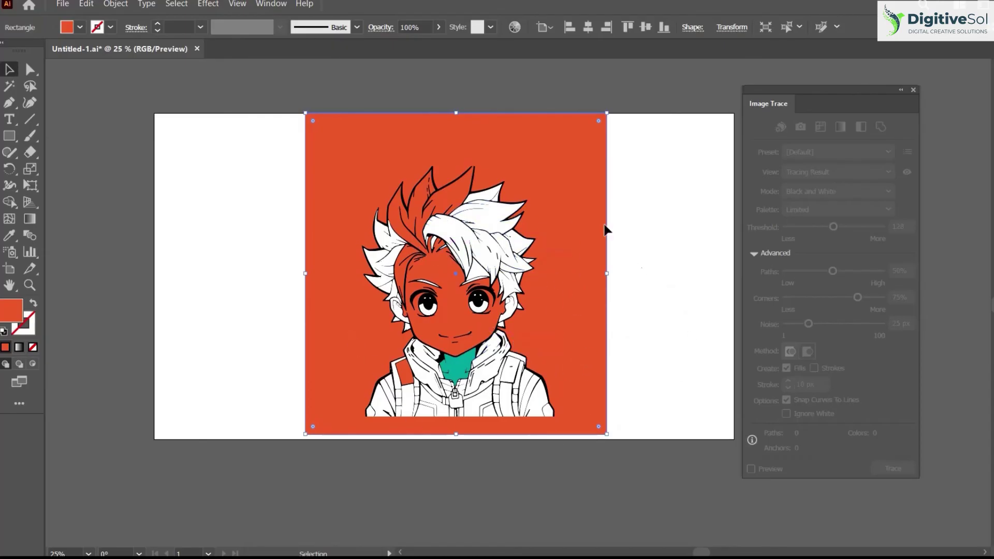
pyautogui.moveTo(606, 230); pyautogui.dragTo(226, 360)
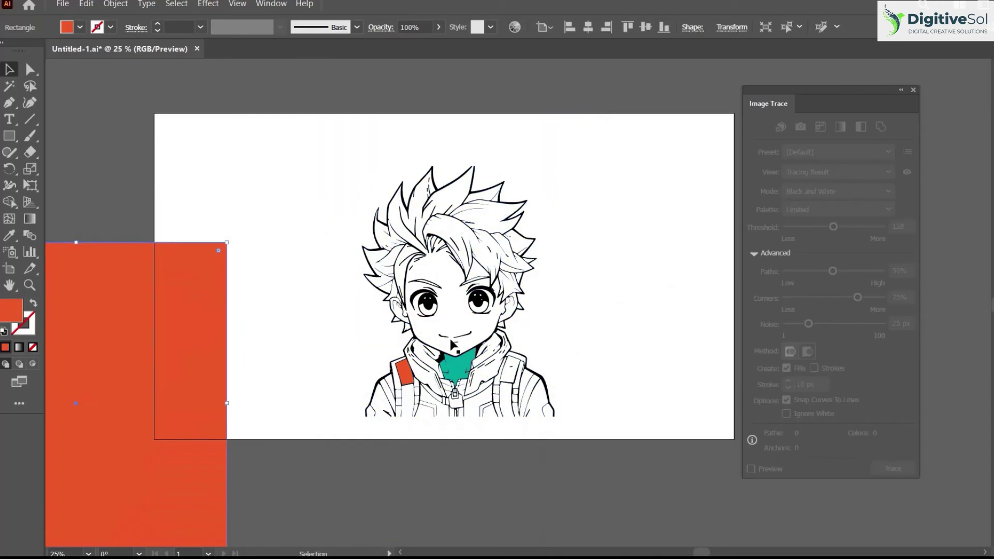
pyautogui.click(14, 88)
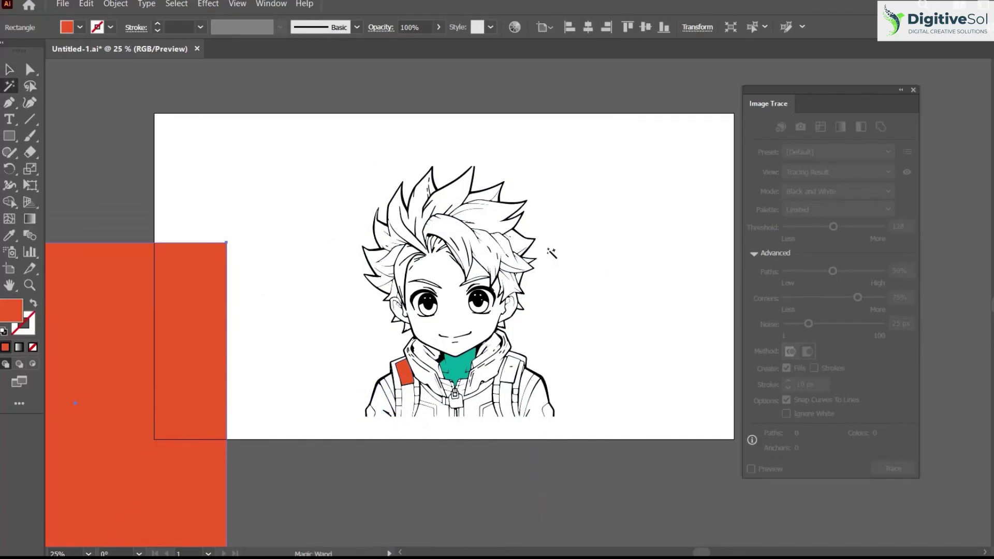
# - Remove the white fills with the Magic Wand and move the orange rectangle back behind the character
pyautogui.click(484, 221)
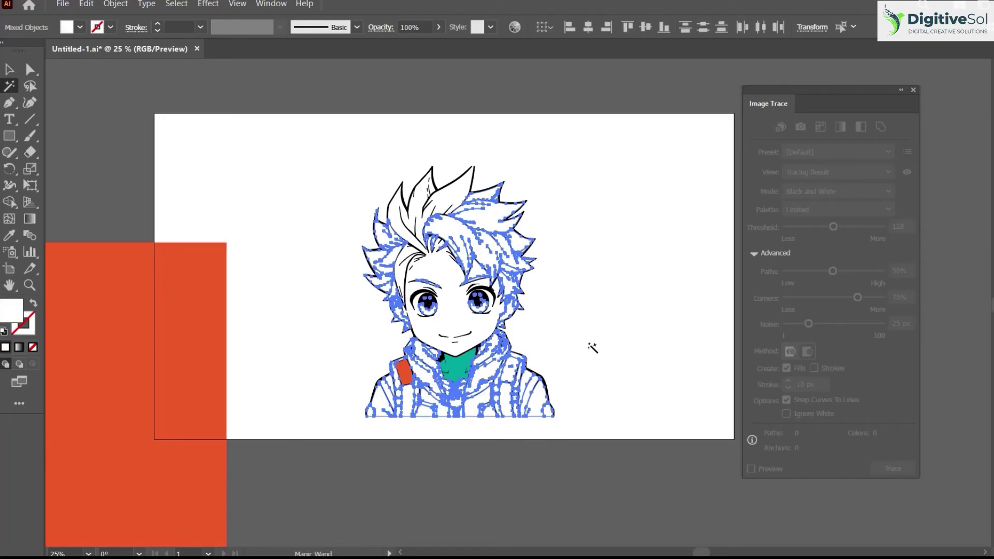
pyautogui.click(708, 414)
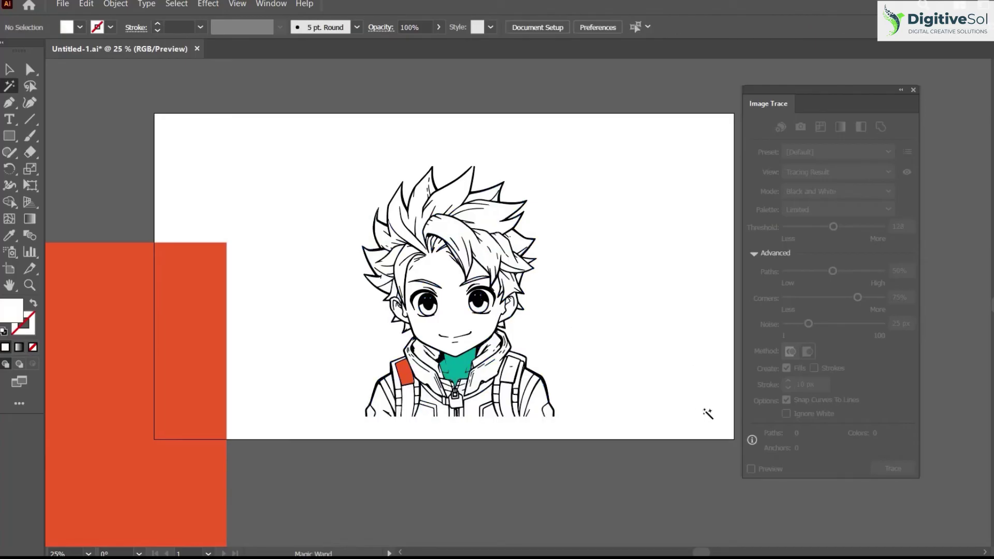
pyautogui.press('v')
pyautogui.moveTo(150, 337)
pyautogui.mouseDown()
pyautogui.moveTo(512, 224)
pyautogui.moveTo(520, 207)
pyautogui.mouseUp()
# - Delete the teal collar fill from the character
pyautogui.click(664, 248)
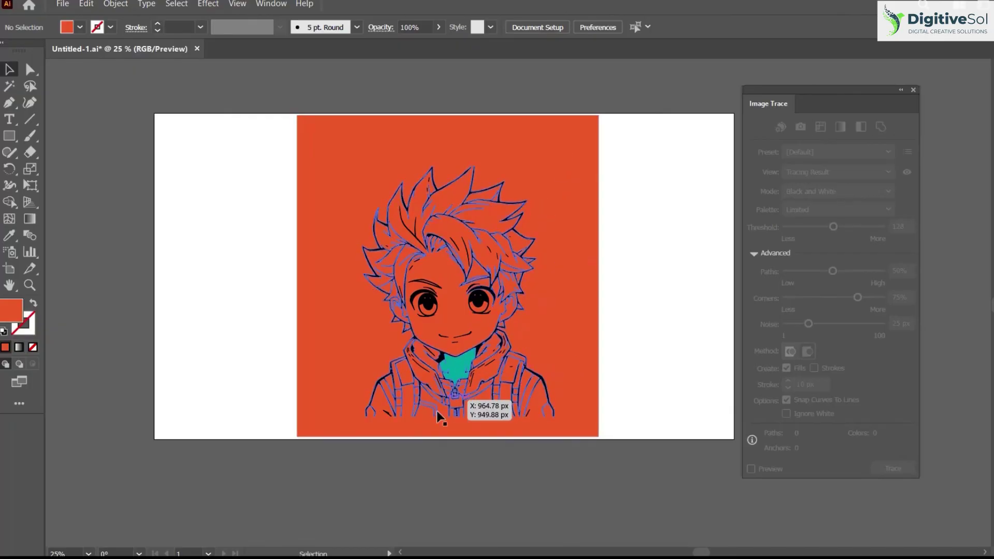
pyautogui.click(461, 372)
pyautogui.press('Delete')
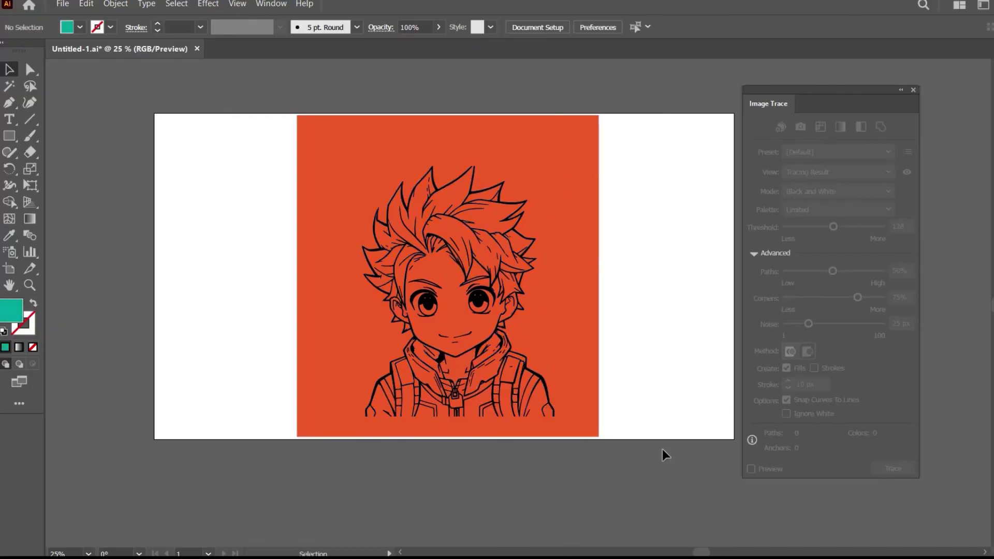
# - Reposition the orange square and stretch it up to the artboard's top edge behind the character
pyautogui.moveTo(563, 166)
pyautogui.mouseDown()
pyautogui.moveTo(268, 180)
pyautogui.moveTo(575, 196)
pyautogui.moveTo(571, 168)
pyautogui.mouseUp()
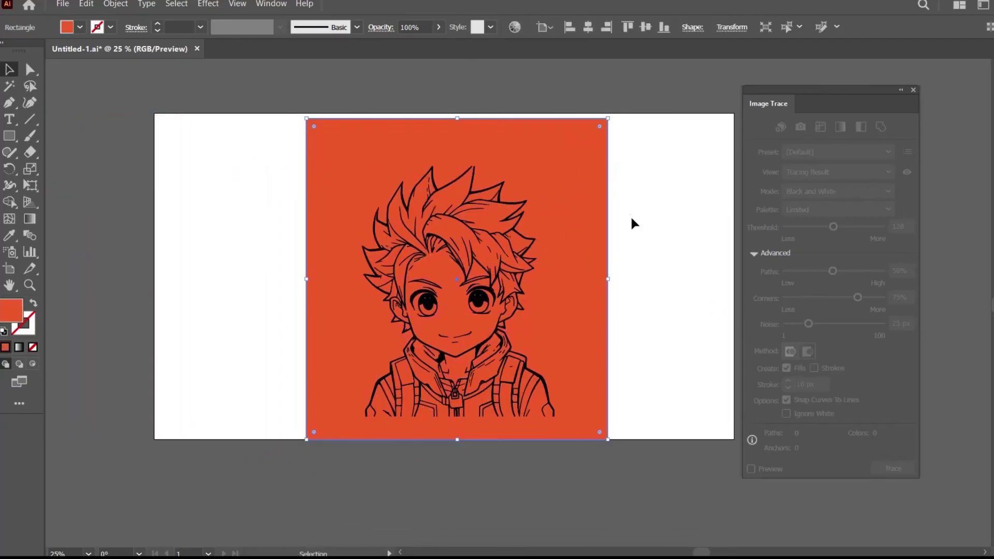
pyautogui.click(633, 223)
pyautogui.click(592, 188)
pyautogui.moveTo(308, 121); pyautogui.dragTo(305, 115)
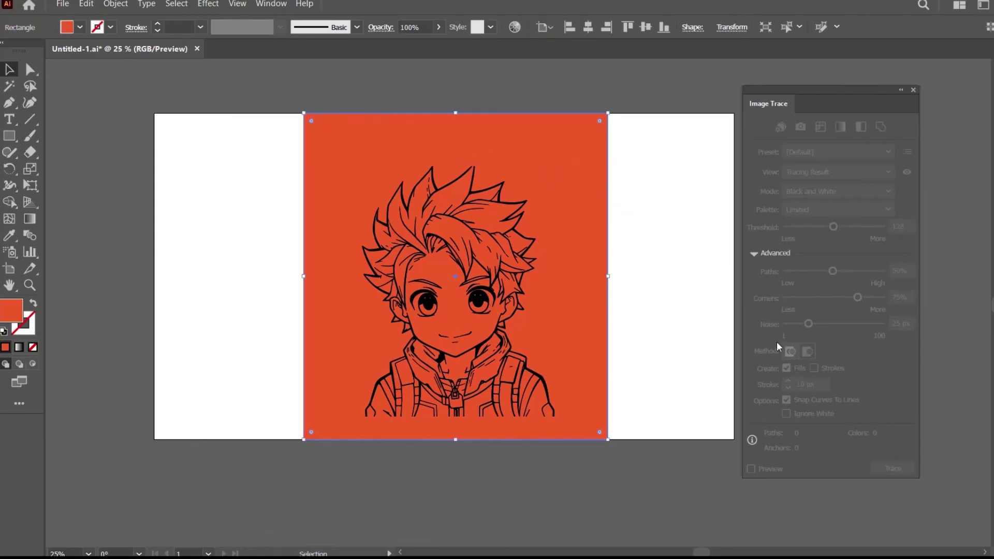
pyautogui.click(676, 336)
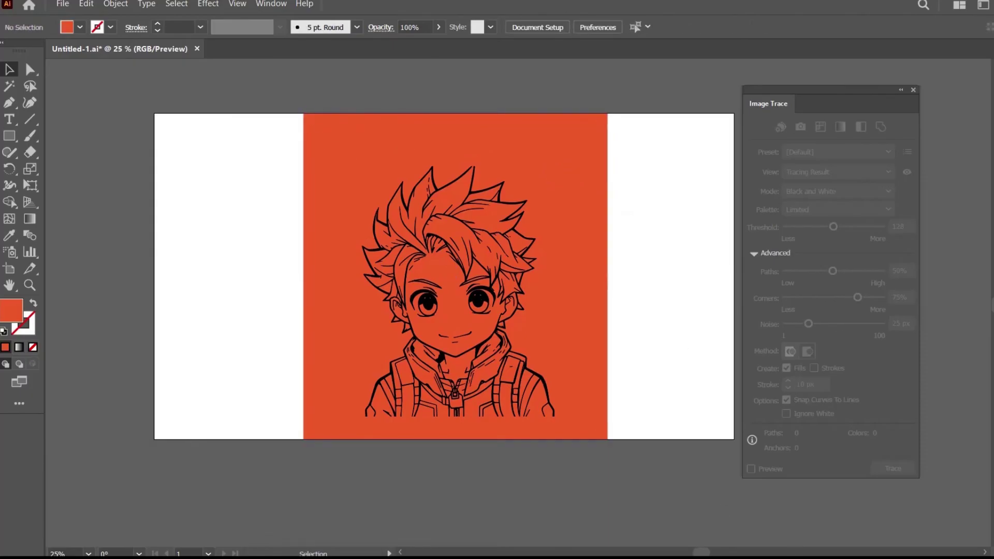